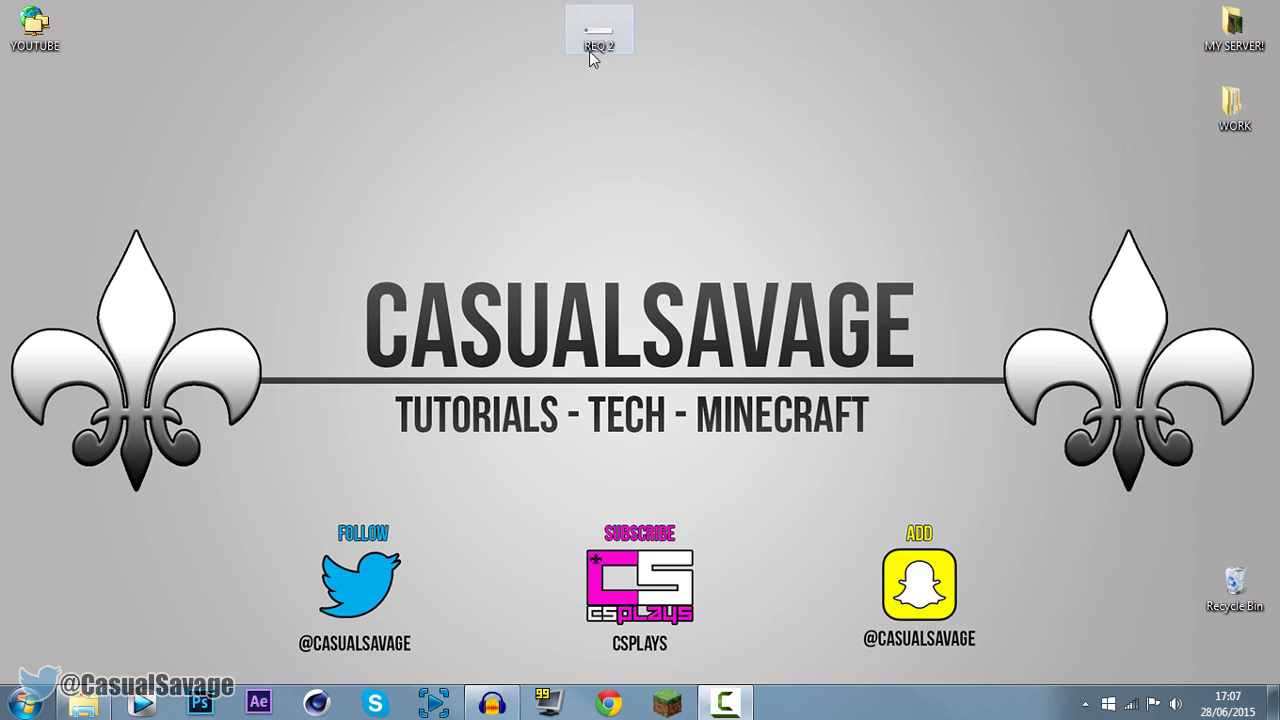
View the REQ 2 comment image in Windows Photo Viewer, then close the viewer.
{"action": "left_click", "coordinate": [589, 51]}
{"action": "double_click", "coordinate": [589, 51]}
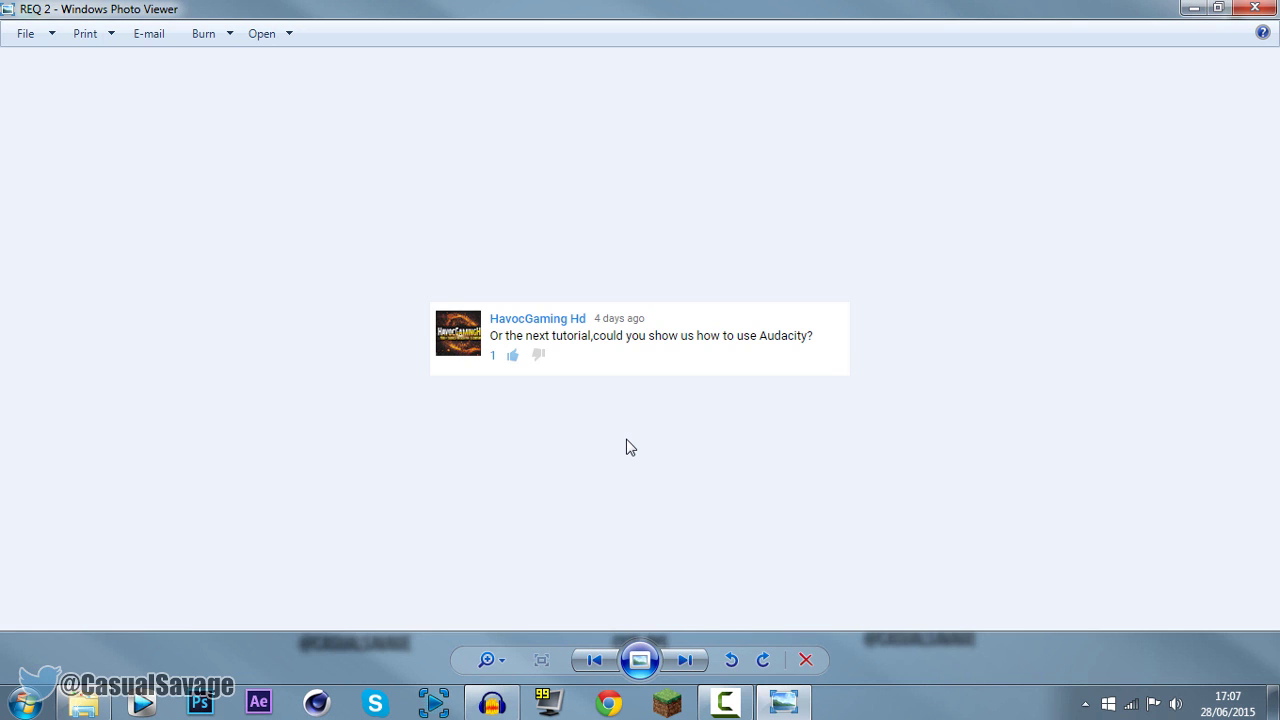
{"action": "key", "text": "alt+F4"}
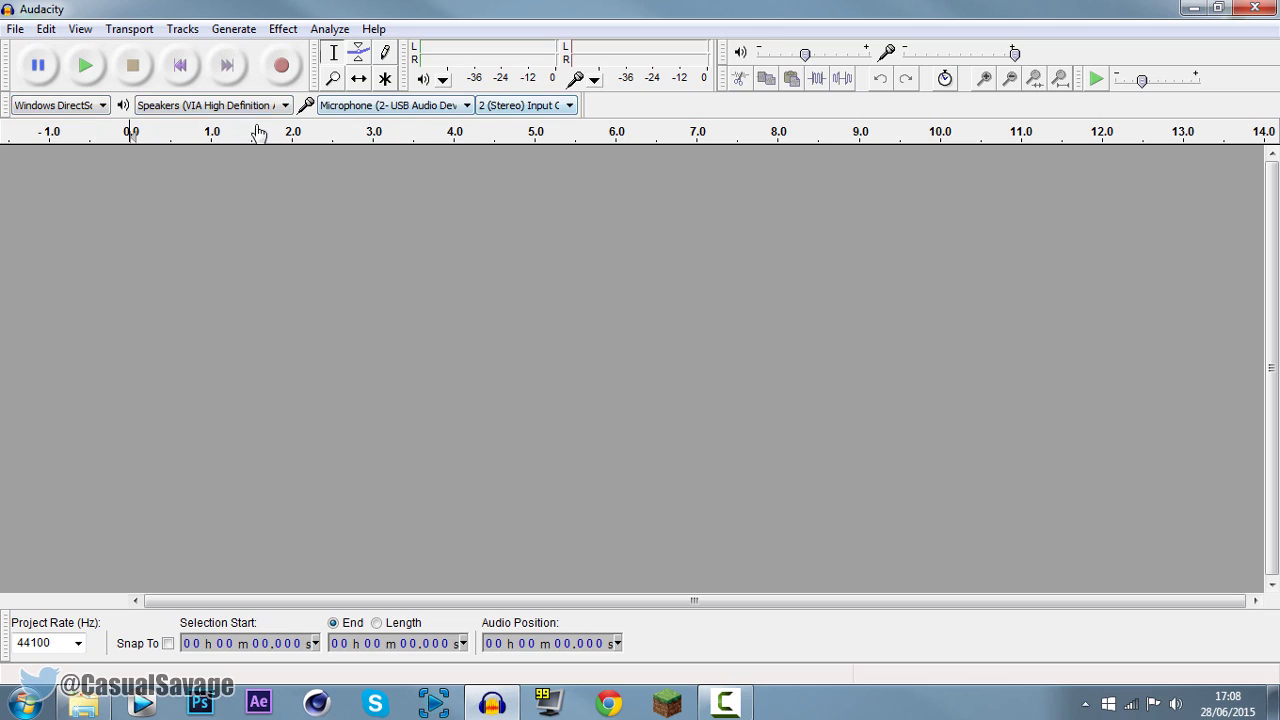
{"action": "left_click", "coordinate": [88, 106]}
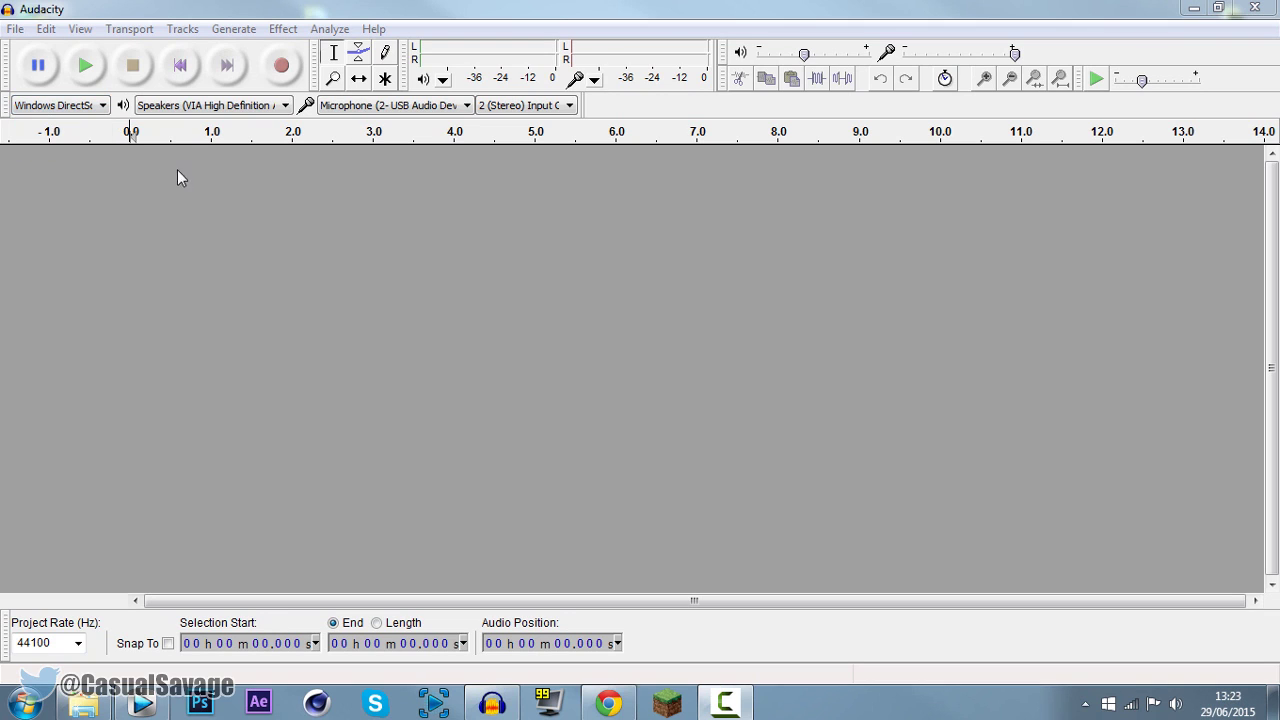
{"action": "left_click", "coordinate": [165, 108]}
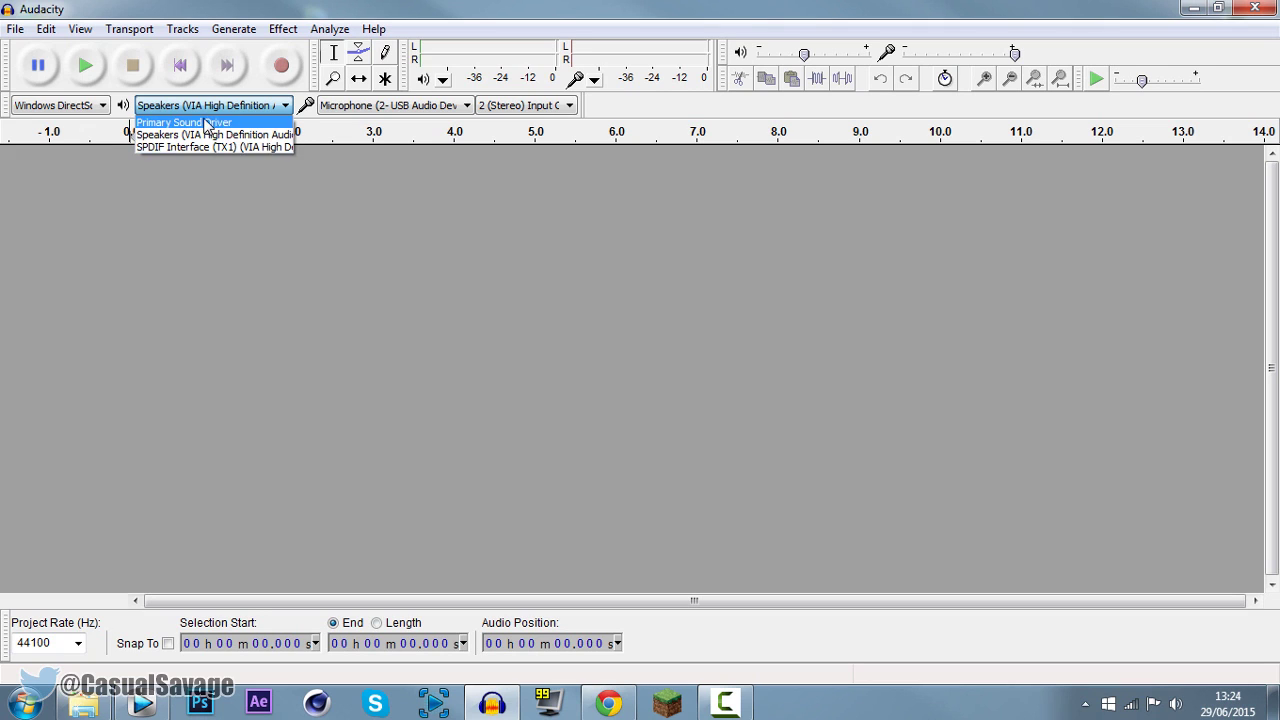
{"action": "left_click", "coordinate": [375, 197]}
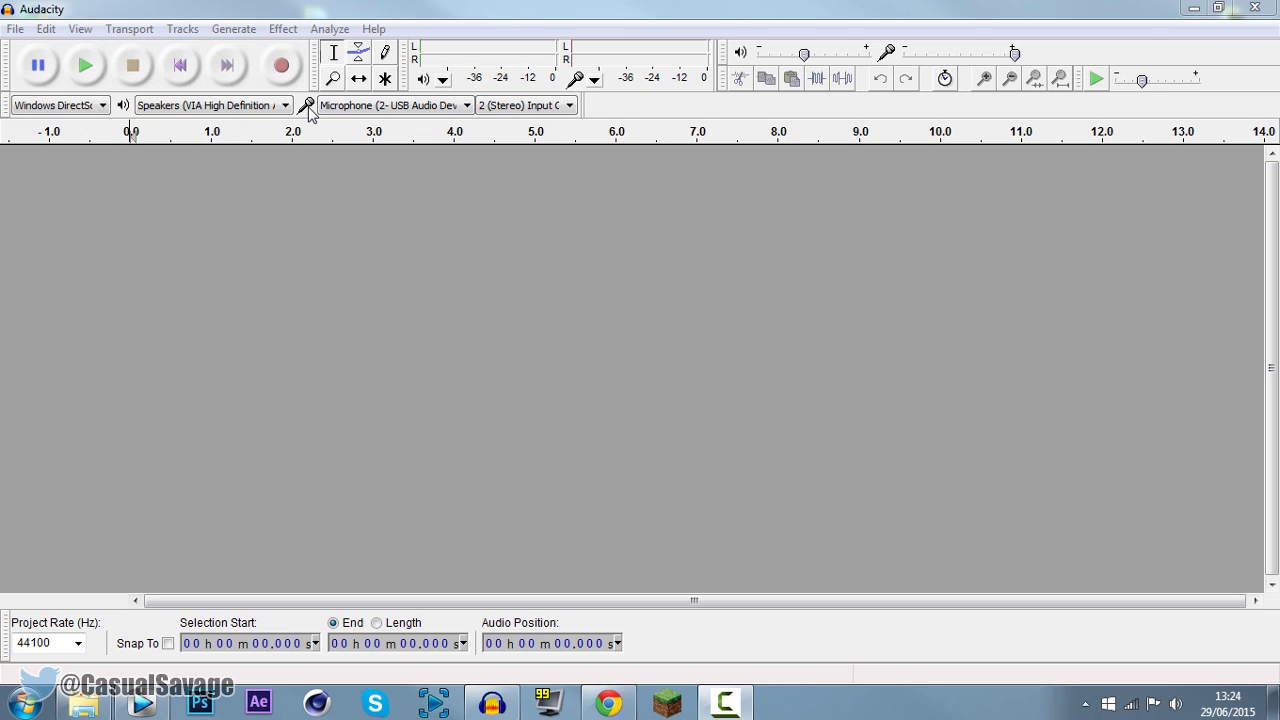
{"action": "left_click", "coordinate": [380, 105]}
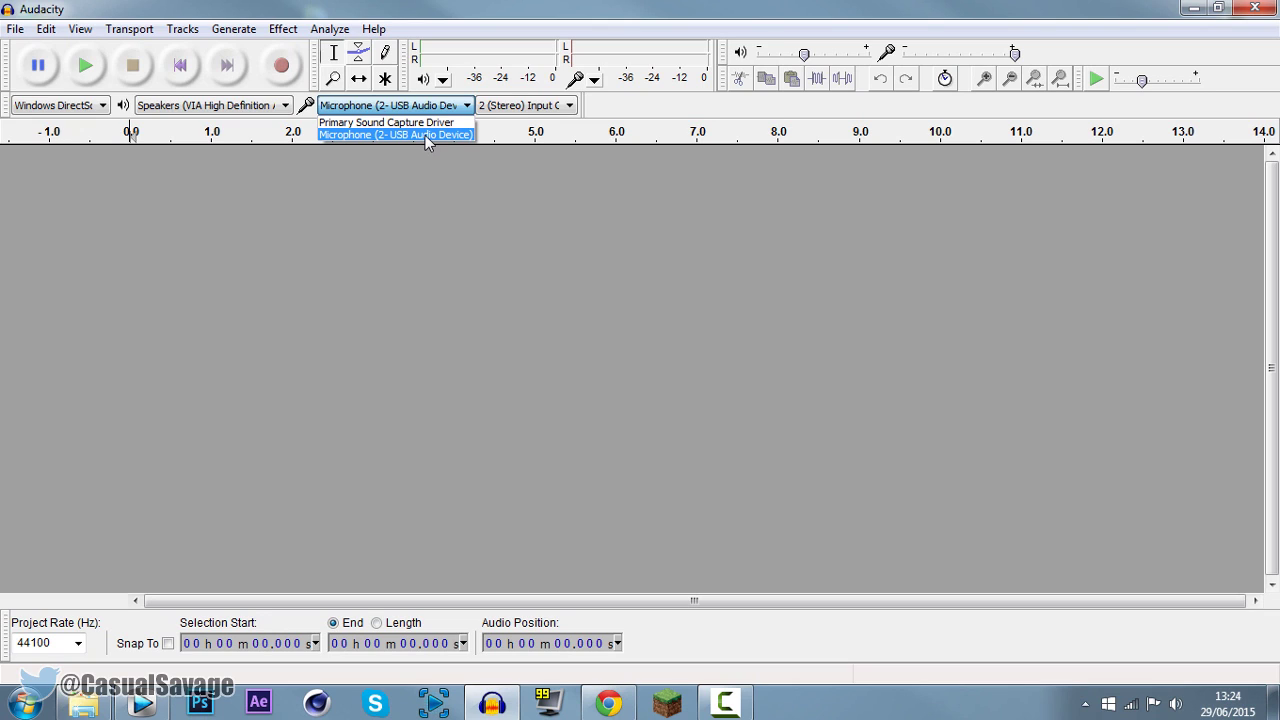
{"action": "left_click", "coordinate": [422, 134]}
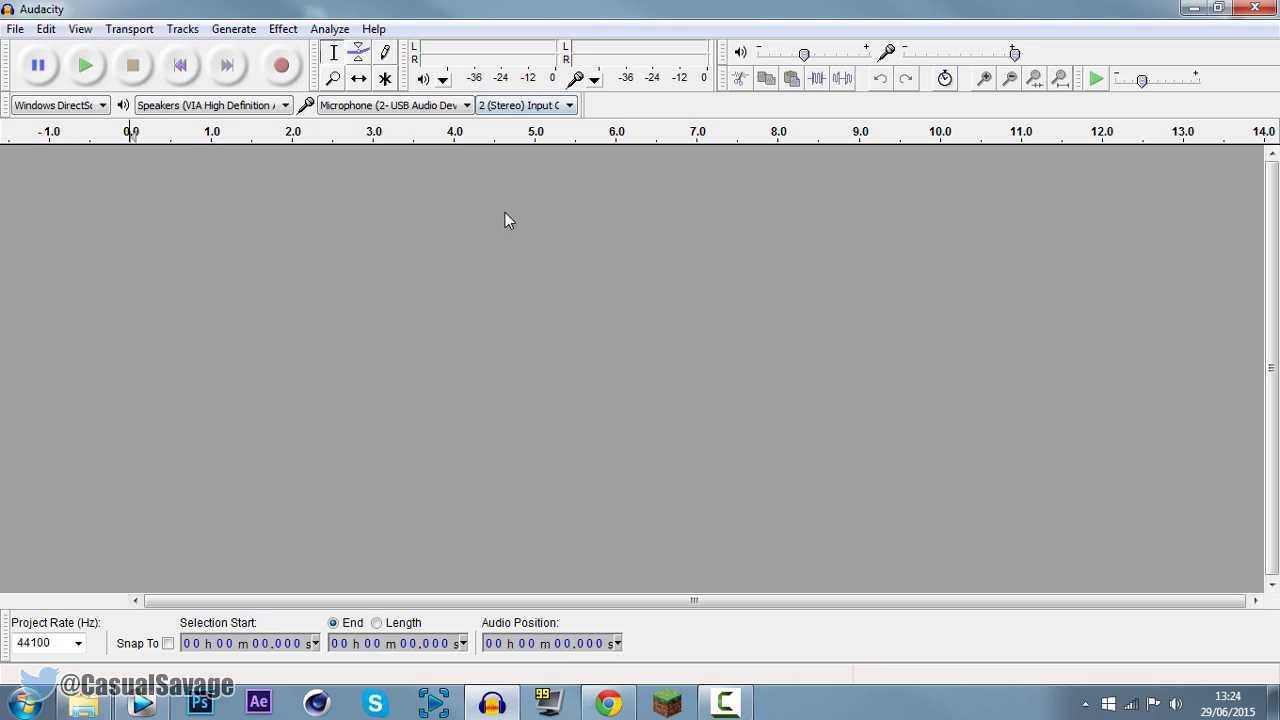
{"action": "left_click", "coordinate": [521, 106]}
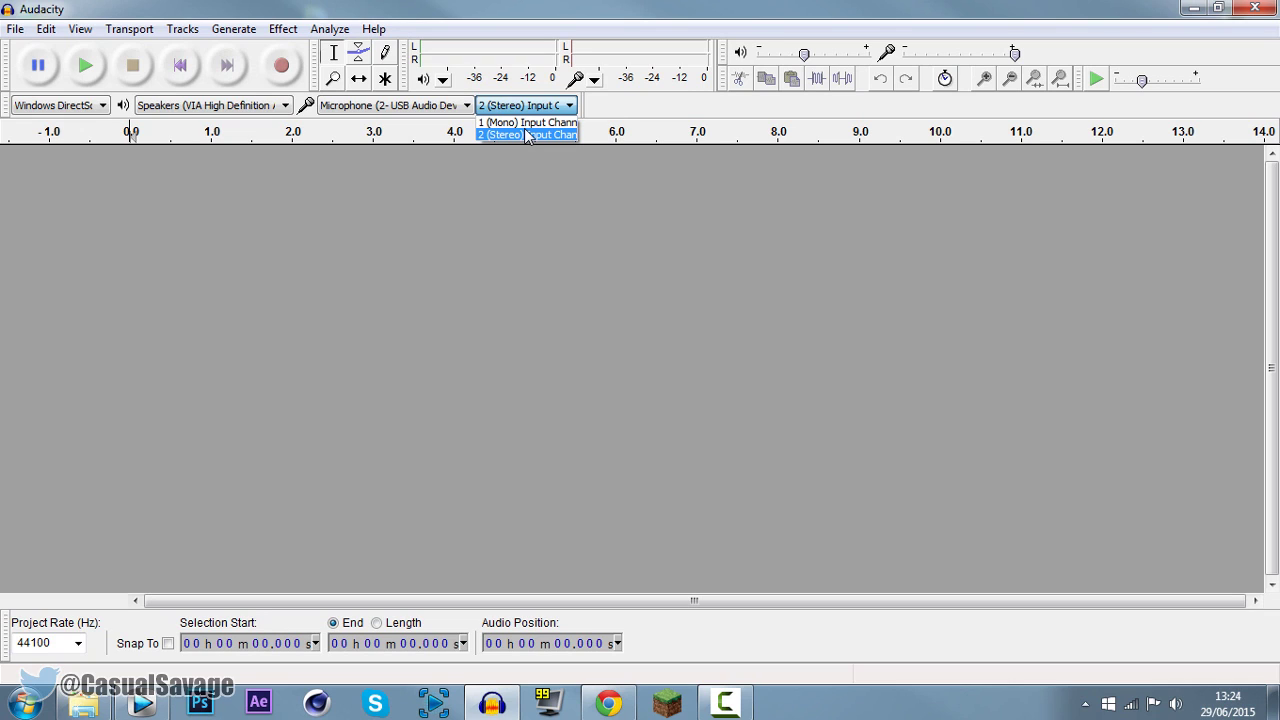
{"action": "left_click", "coordinate": [390, 107]}
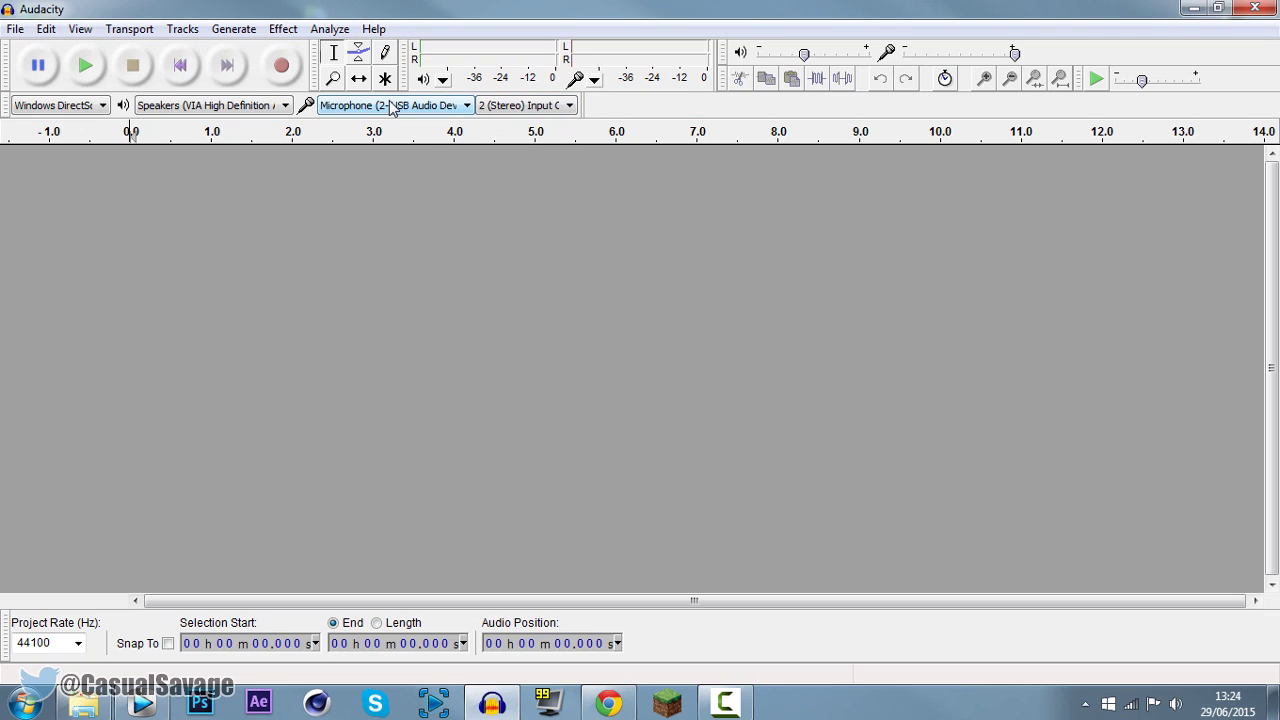
{"action": "left_click", "coordinate": [523, 106]}
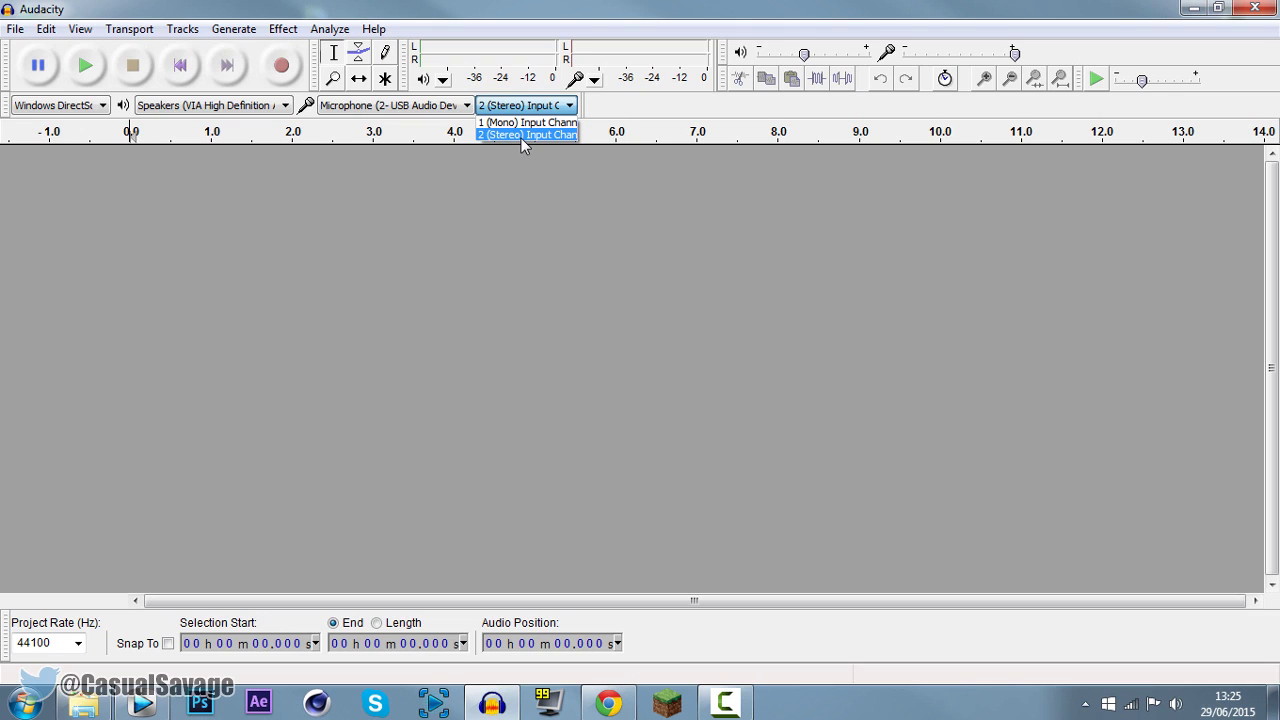
{"action": "left_click", "coordinate": [521, 135]}
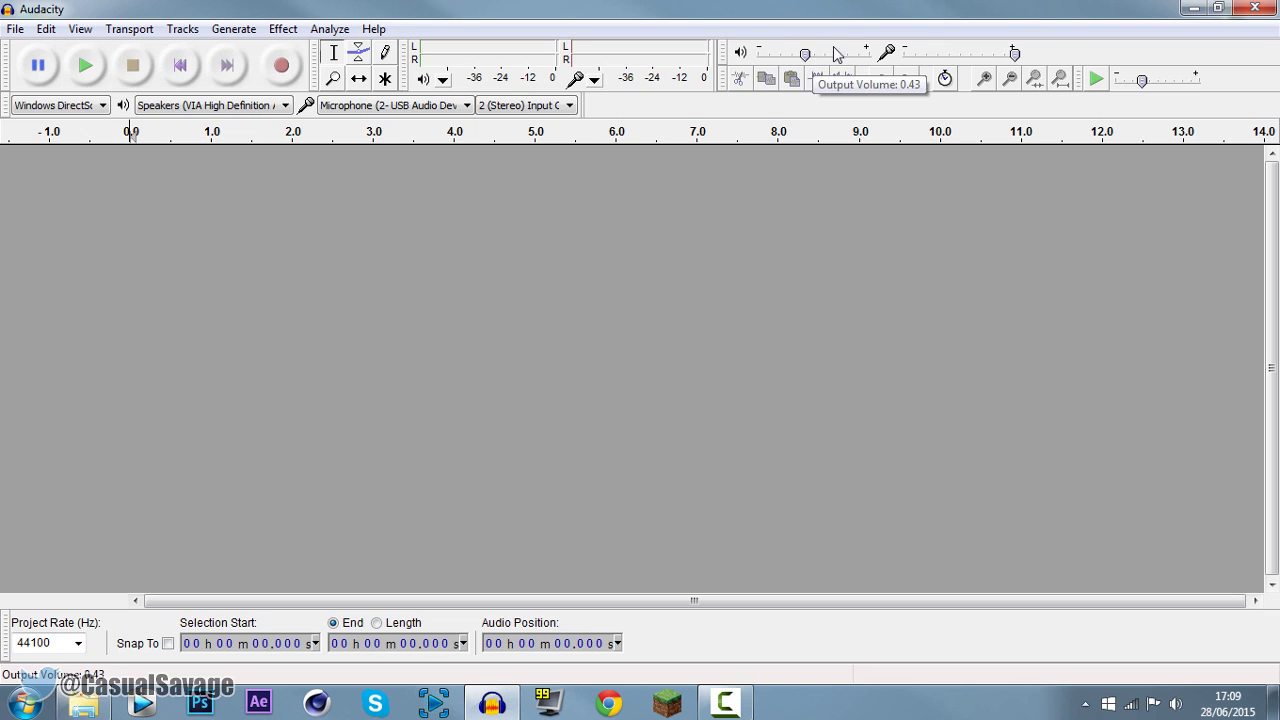
Push Audacity's output volume slider near maximum, checking it against the Windows system volume.
{"action": "left_click_drag", "start_coordinate": [805, 54], "coordinate": [819, 54]}
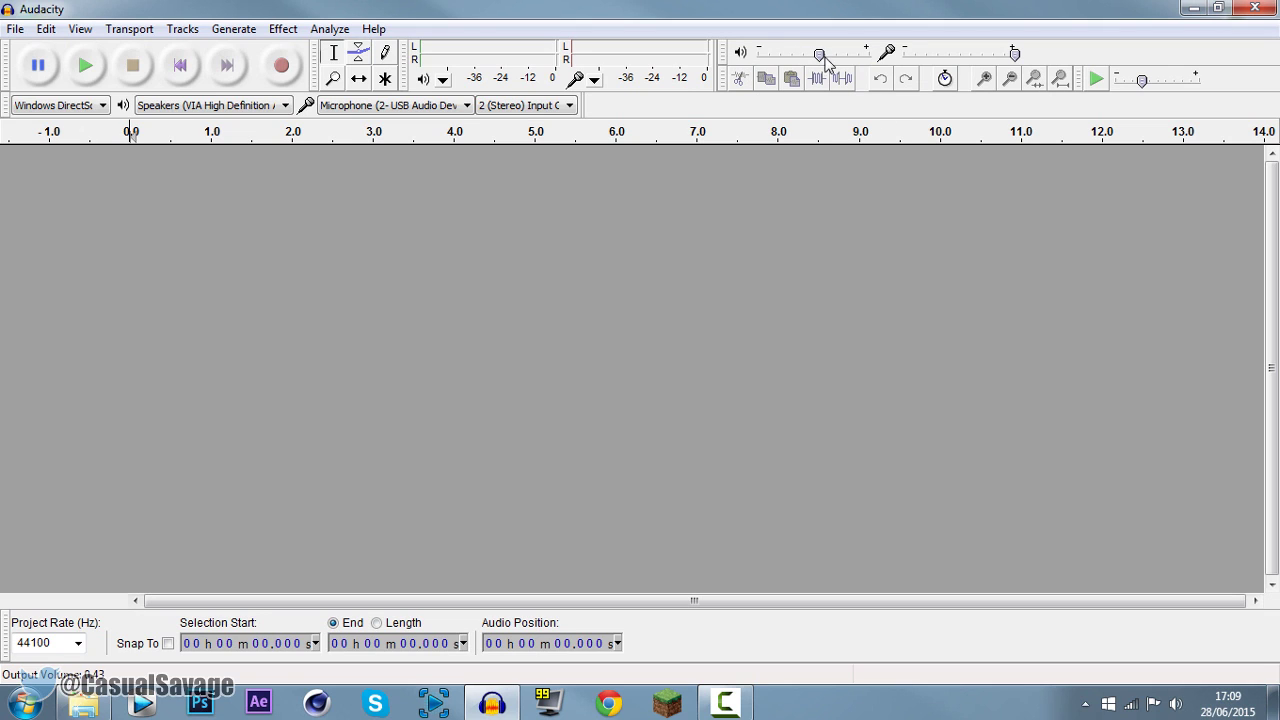
{"action": "left_click", "coordinate": [1175, 703]}
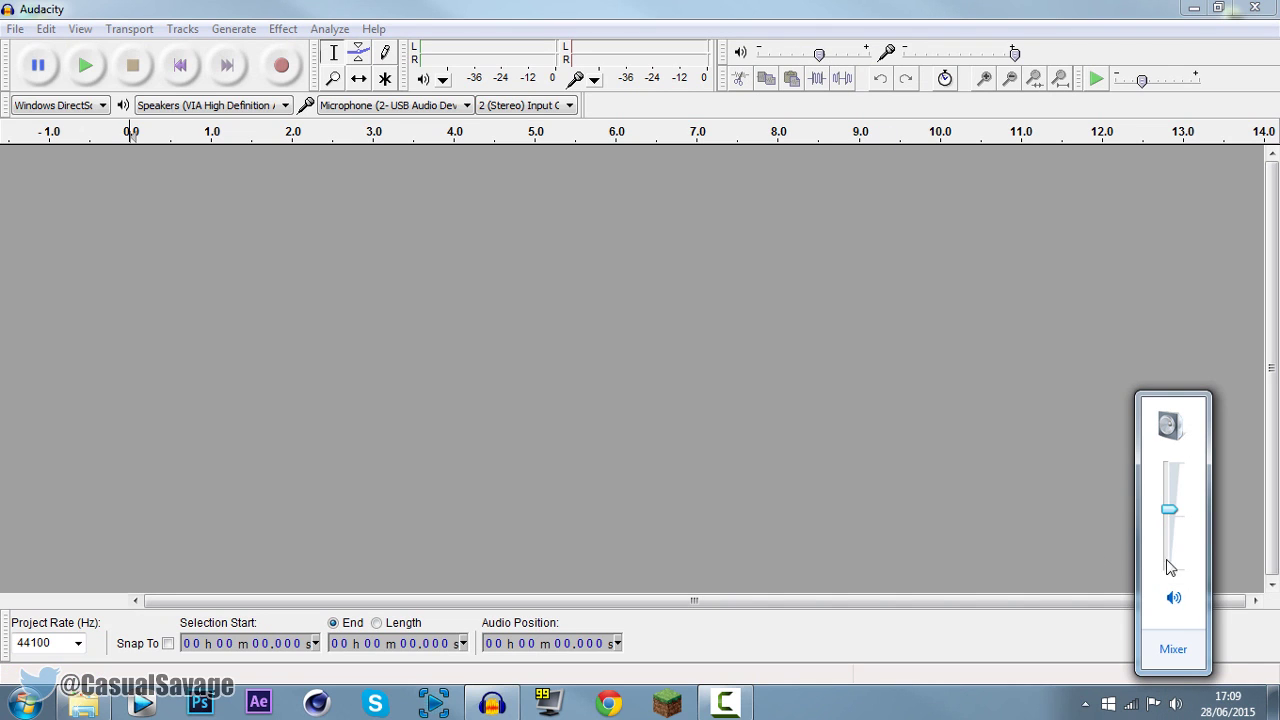
{"action": "left_click_drag", "start_coordinate": [819, 54], "coordinate": [868, 54]}
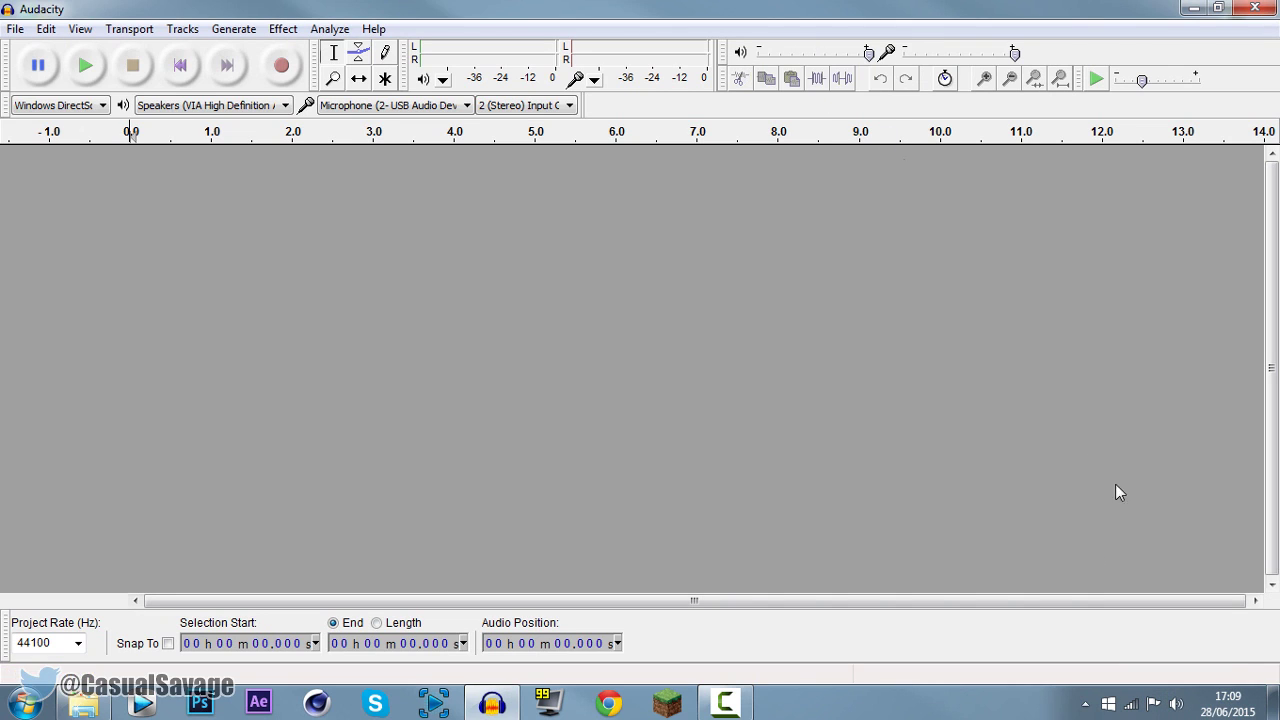
{"action": "left_click", "coordinate": [1175, 703]}
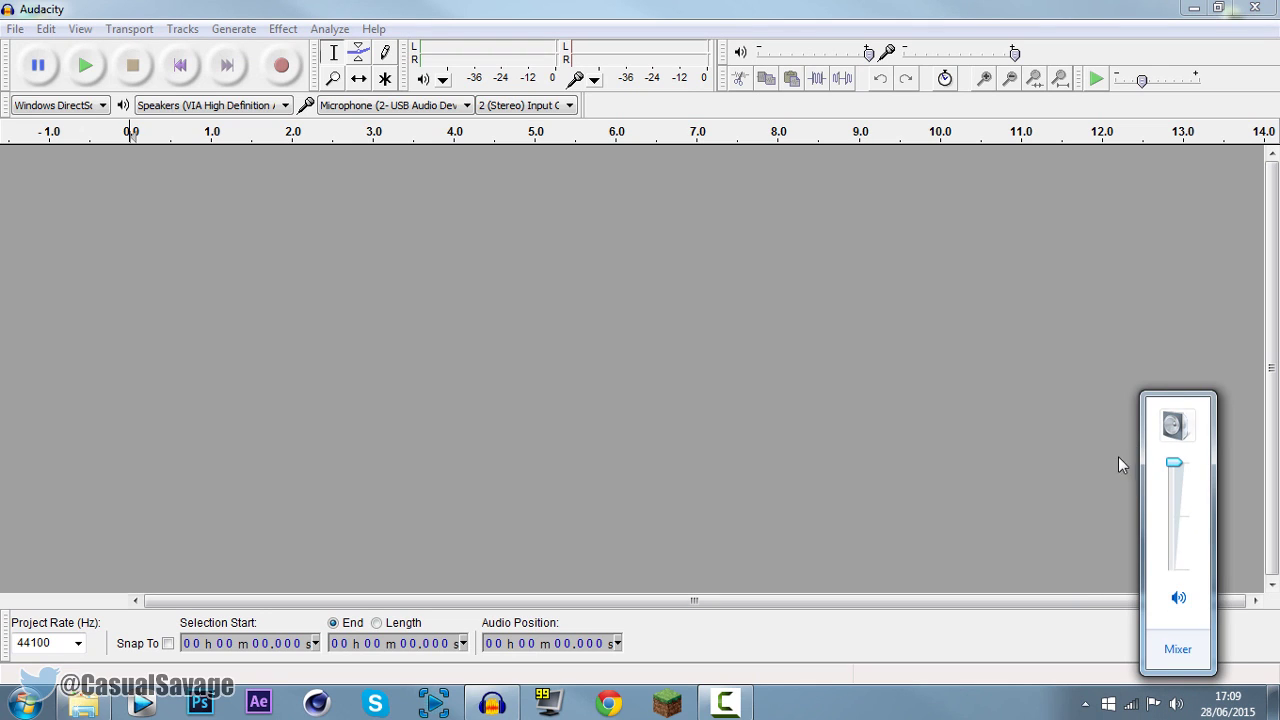
{"action": "left_click", "coordinate": [980, 385]}
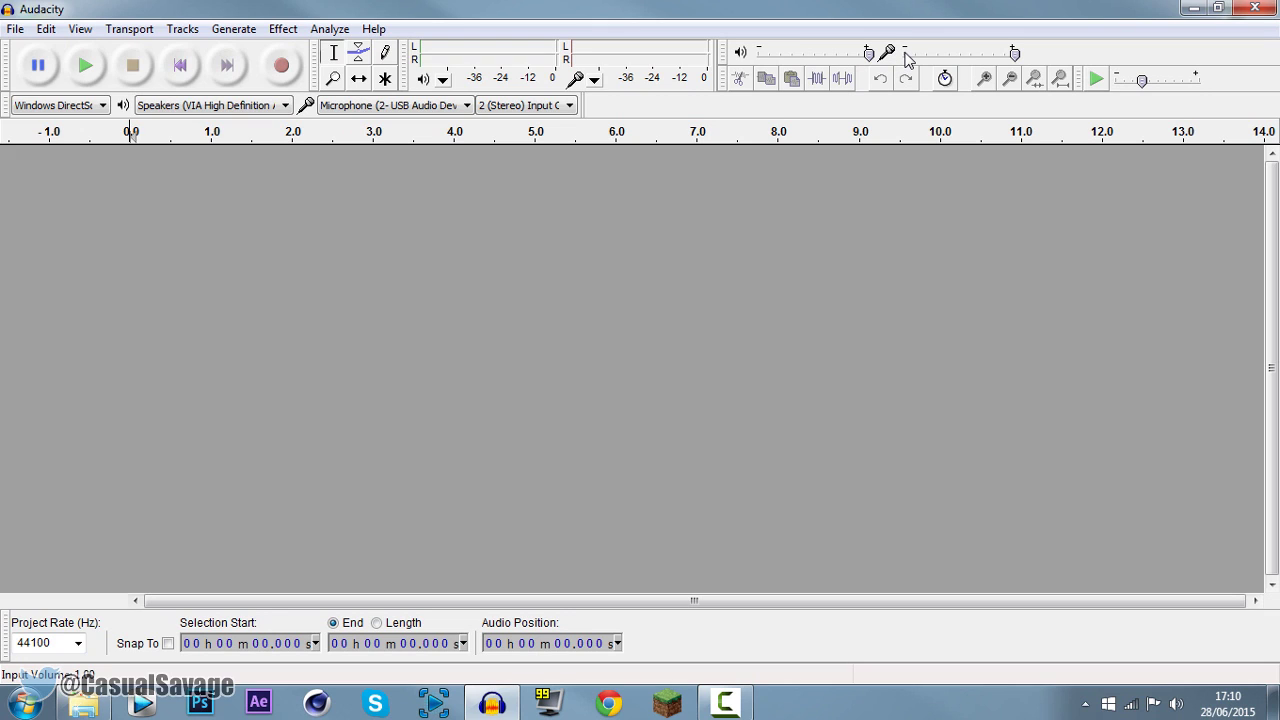
Record about 19 seconds of speech, dipping input volume to 0.37 and back to full.
{"action": "mouse_move", "coordinate": [906, 58]}
{"action": "left_click", "coordinate": [287, 76]}
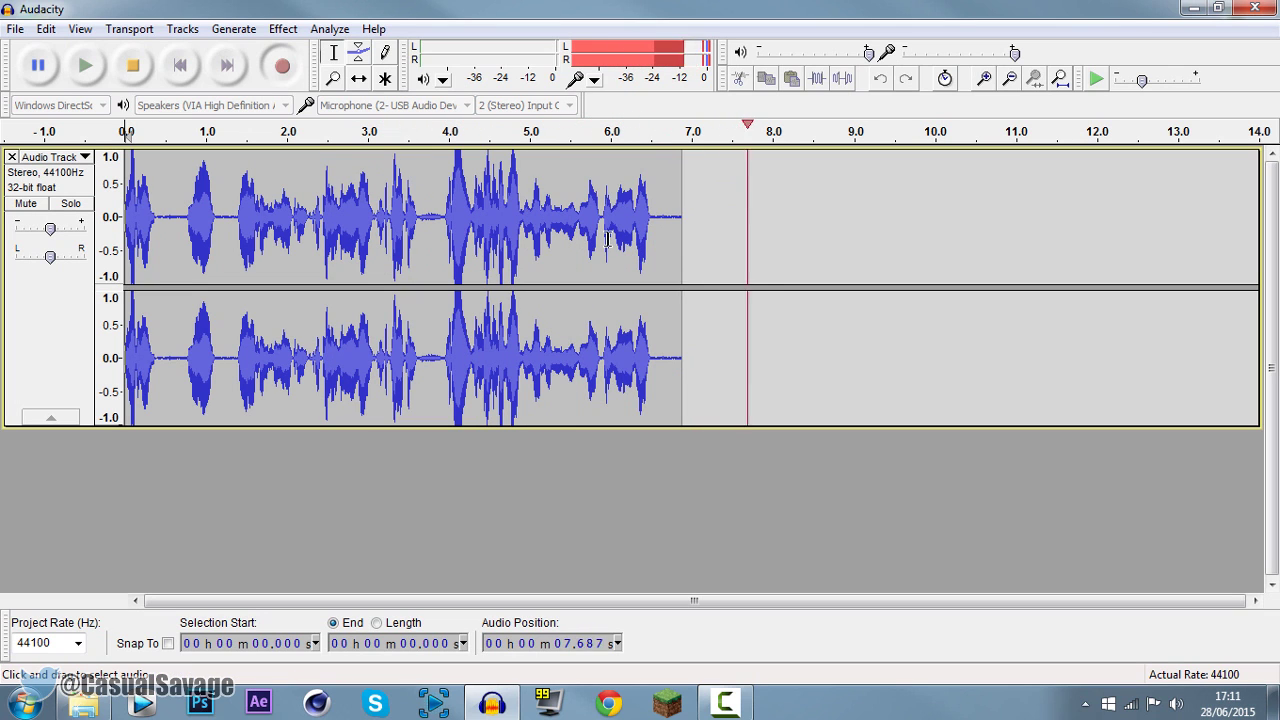
{"action": "left_click_drag", "start_coordinate": [1014, 52], "coordinate": [943, 54]}
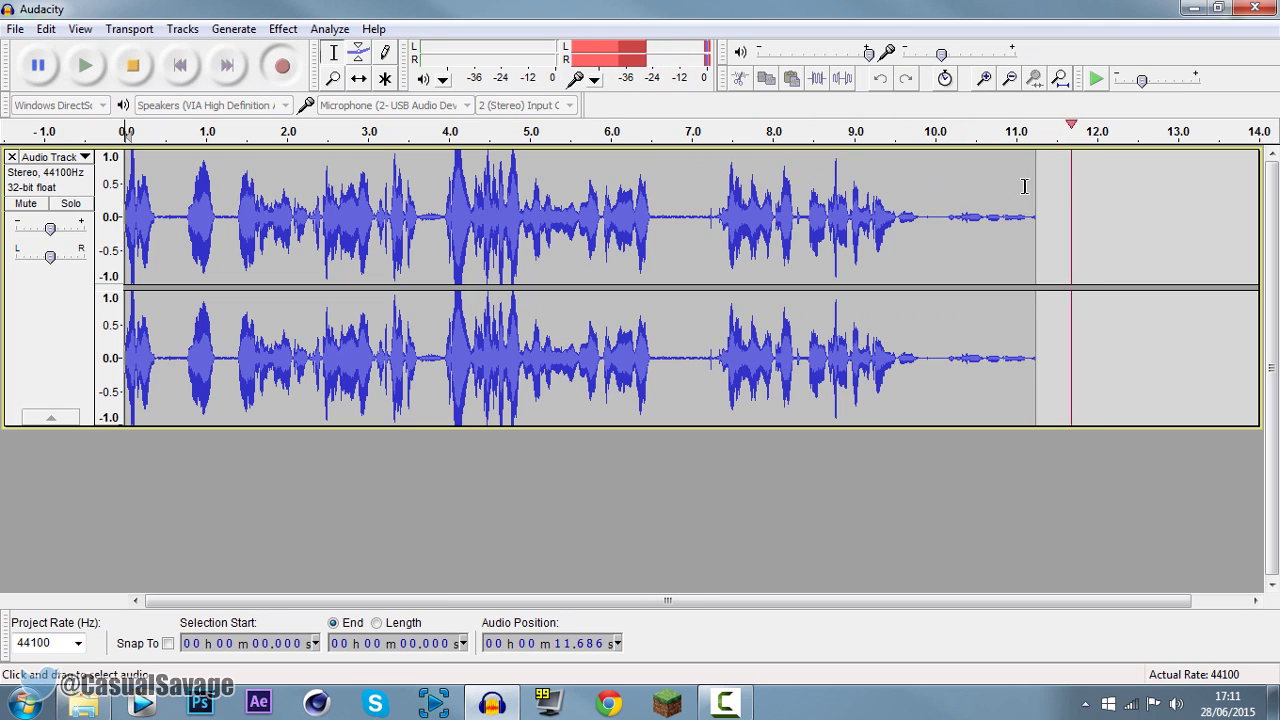
{"action": "left_click_drag", "start_coordinate": [942, 54], "coordinate": [1015, 53]}
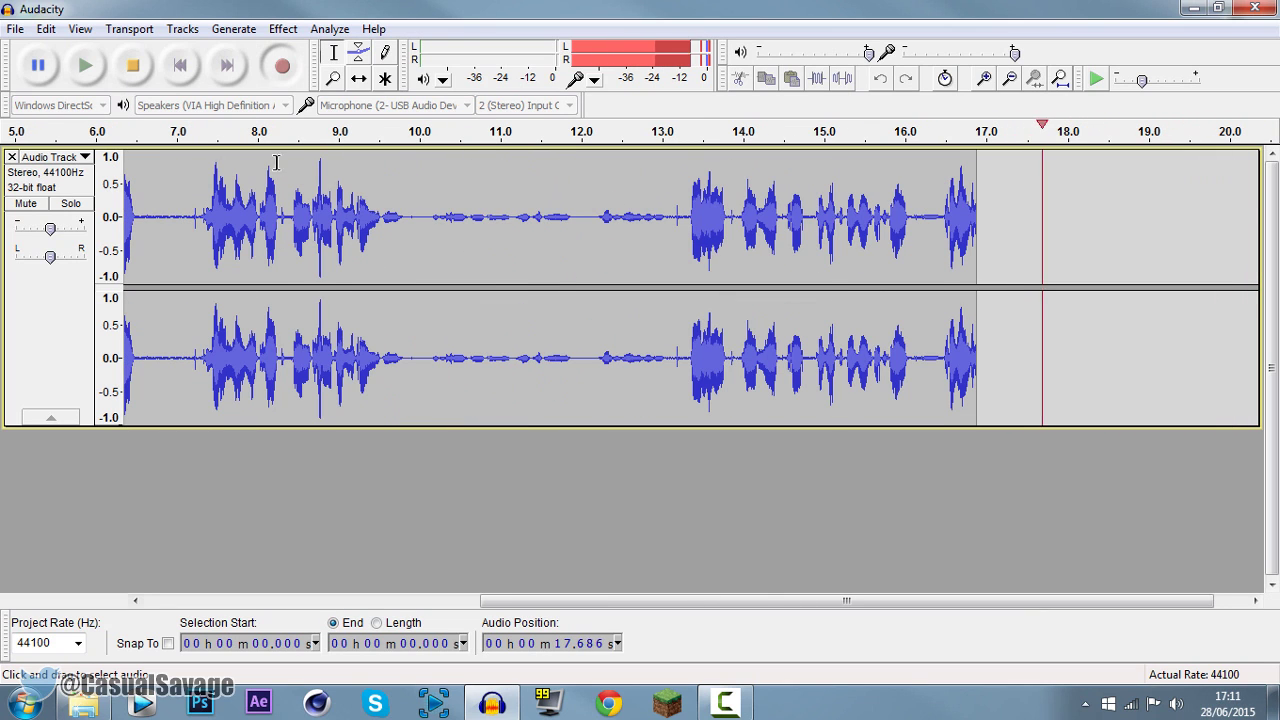
{"action": "left_click", "coordinate": [133, 66]}
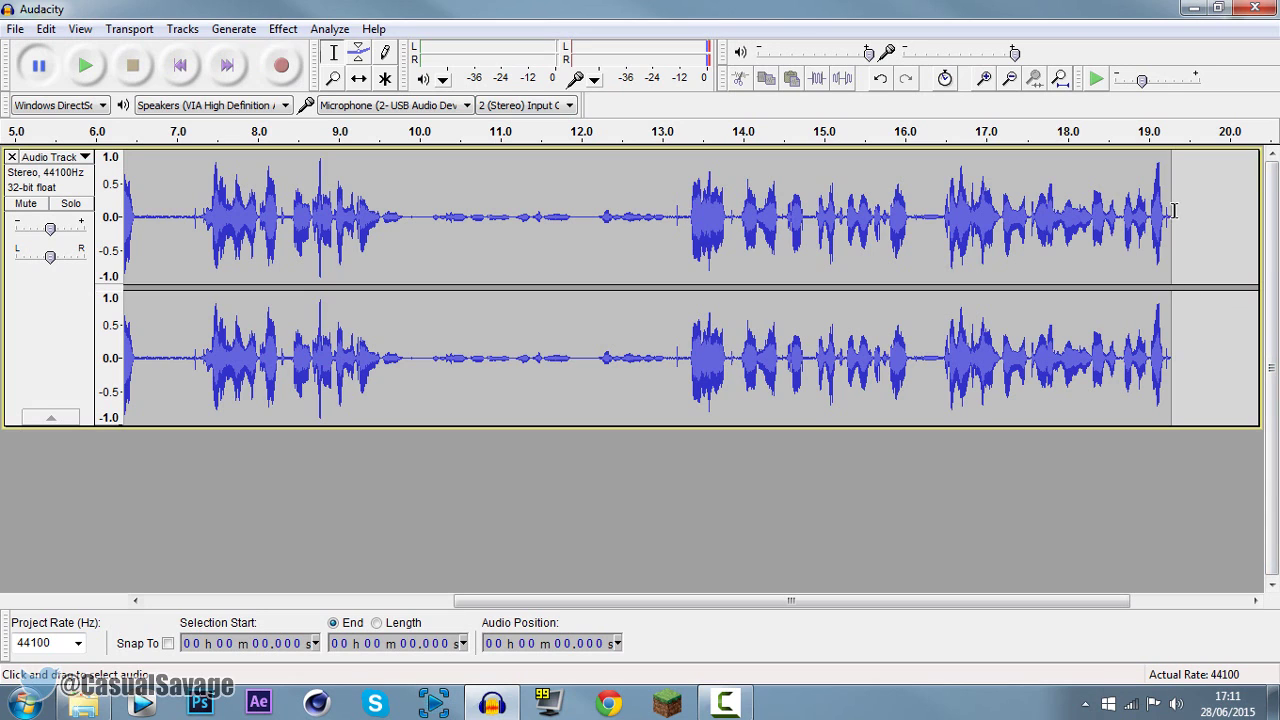
{"action": "key", "text": "Home"}
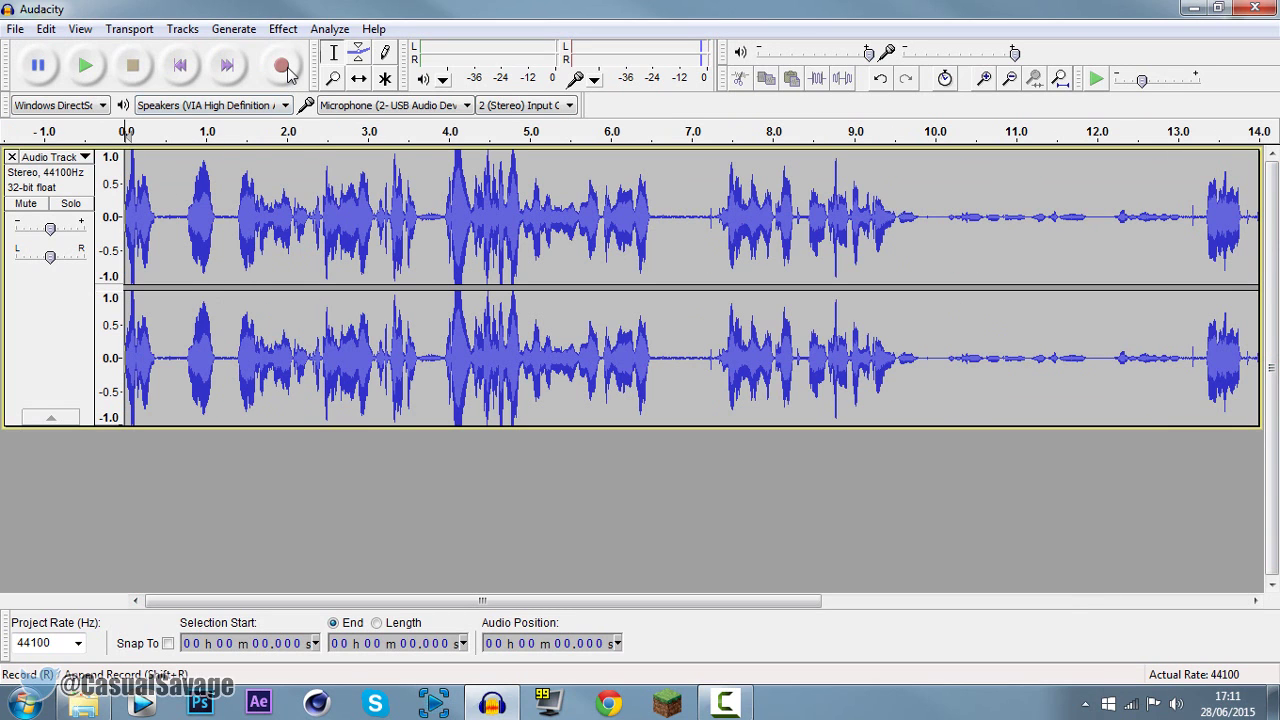
Record a roughly 6-second second take and time-shift it to start at about 19.3 s.
{"action": "left_click", "coordinate": [283, 66]}
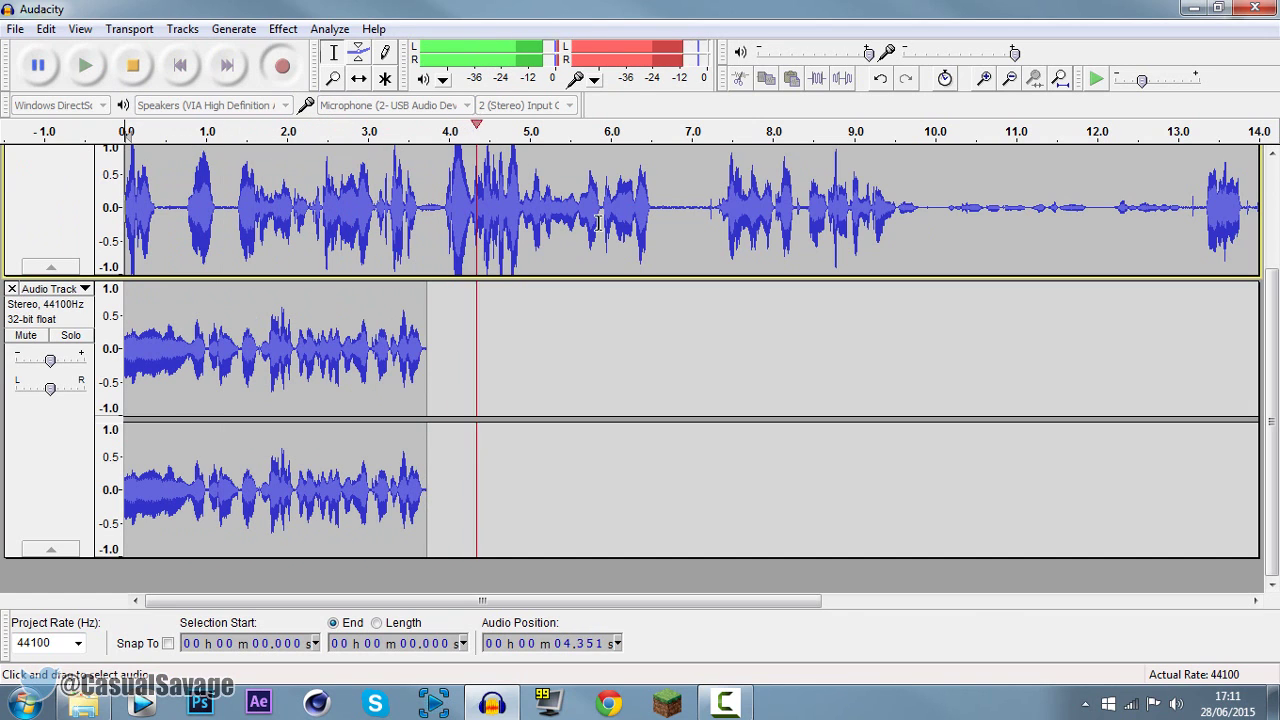
{"action": "left_click", "coordinate": [133, 66]}
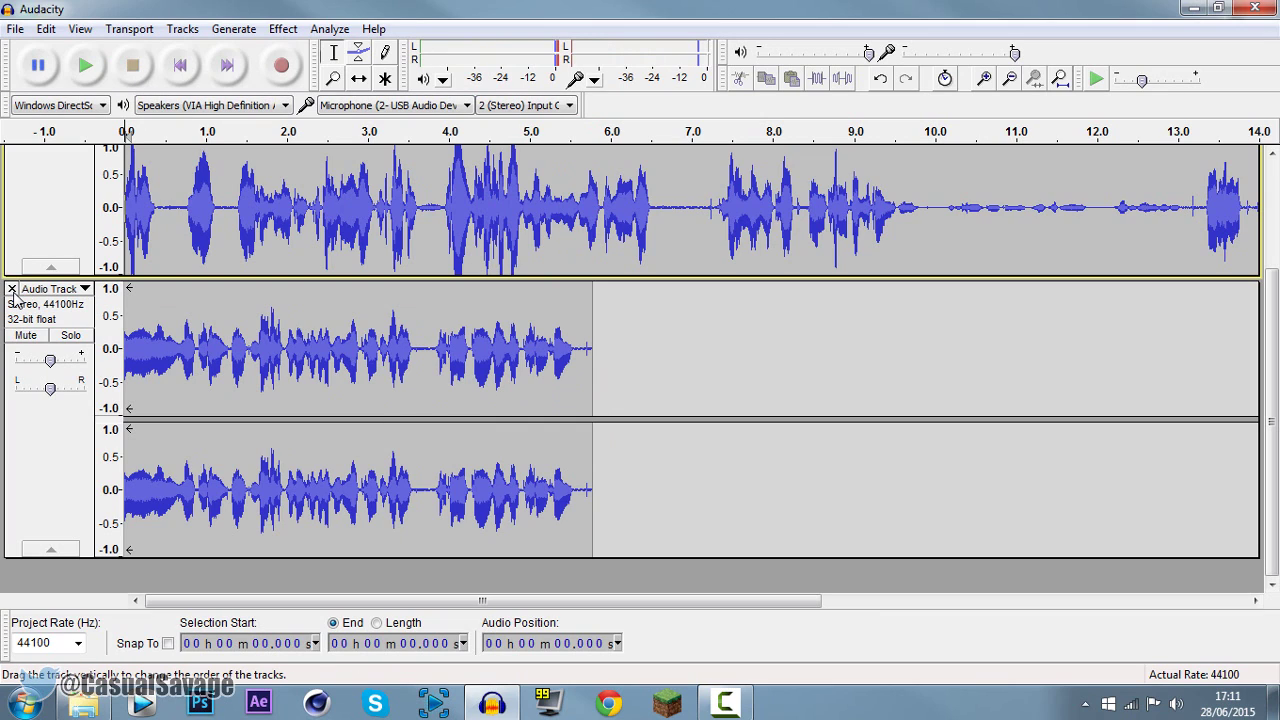
{"action": "left_click", "coordinate": [357, 82]}
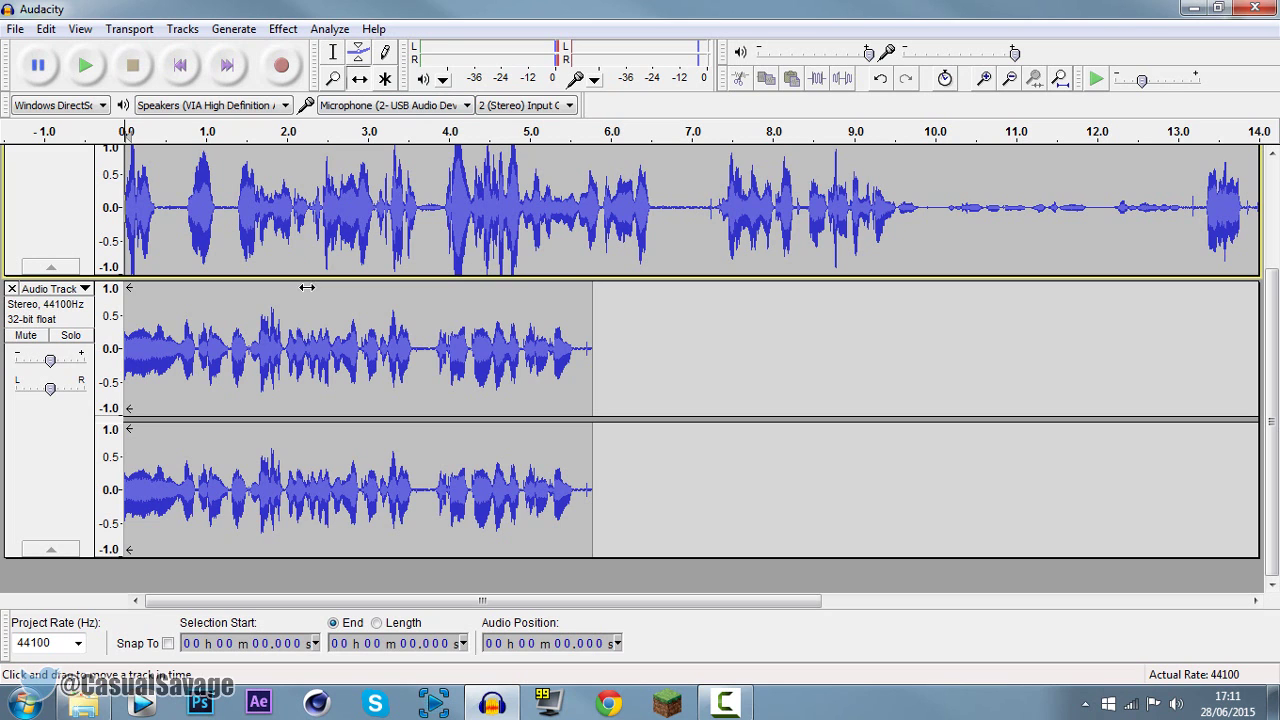
{"action": "left_click_drag", "start_coordinate": [307, 287], "coordinate": [881, 288]}
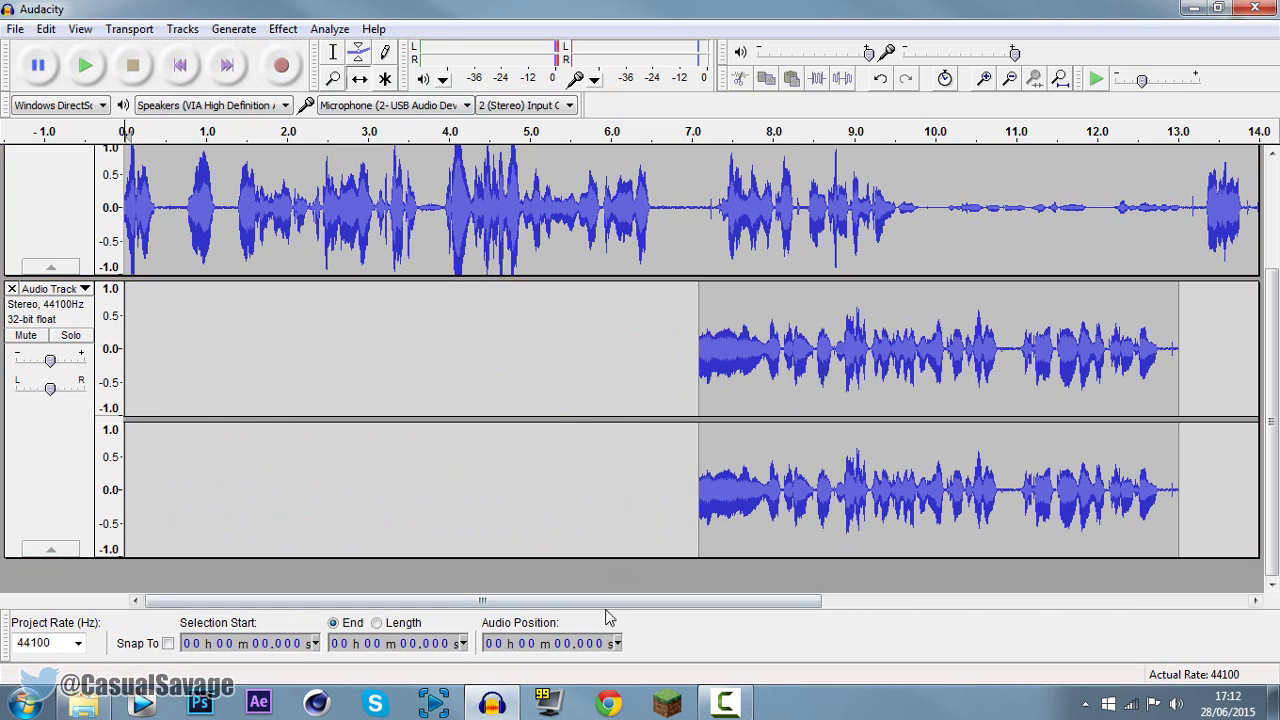
{"action": "left_click_drag", "start_coordinate": [606, 612], "coordinate": [873, 612]}
{"action": "left_click_drag", "start_coordinate": [551, 355], "coordinate": [1194, 426]}
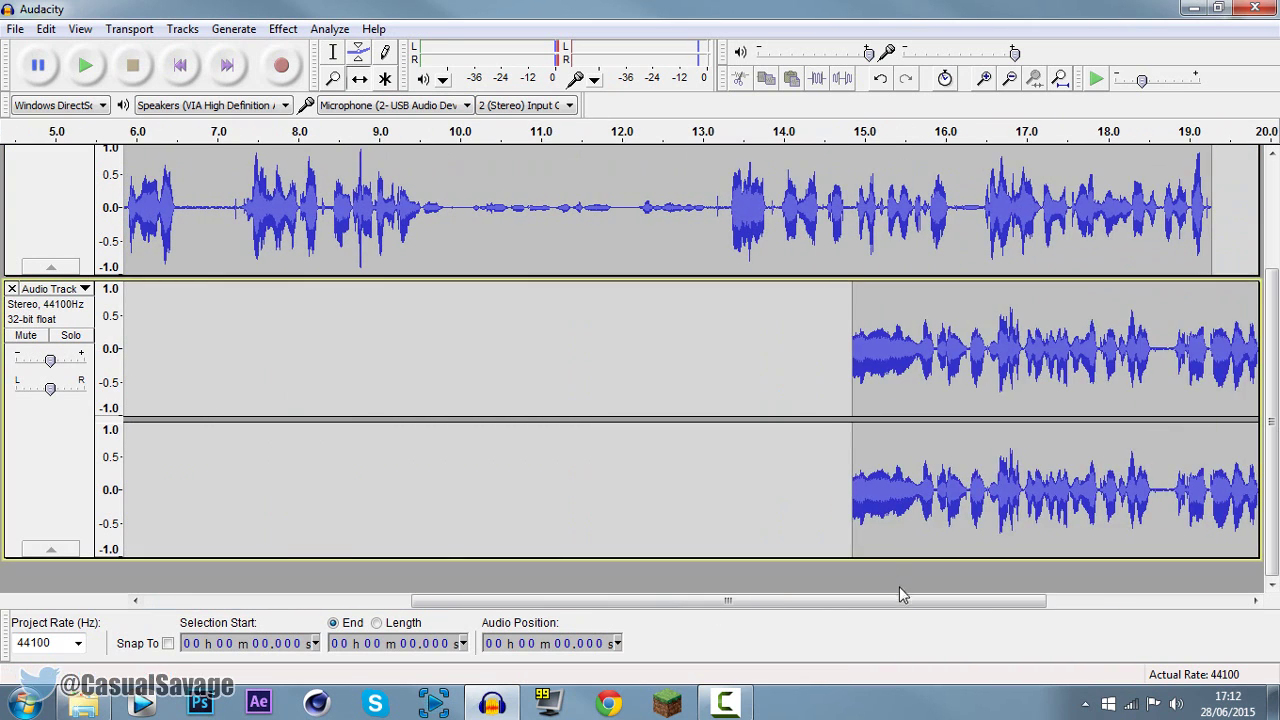
{"action": "left_click_drag", "start_coordinate": [900, 598], "coordinate": [1085, 601]}
{"action": "left_click_drag", "start_coordinate": [666, 373], "coordinate": [1024, 370]}
{"action": "mouse_move", "coordinate": [922, 325]}
{"action": "left_mouse_down"}
{"action": "mouse_move", "coordinate": [909, 329]}
{"action": "mouse_move", "coordinate": [925, 325]}
{"action": "left_mouse_up"}
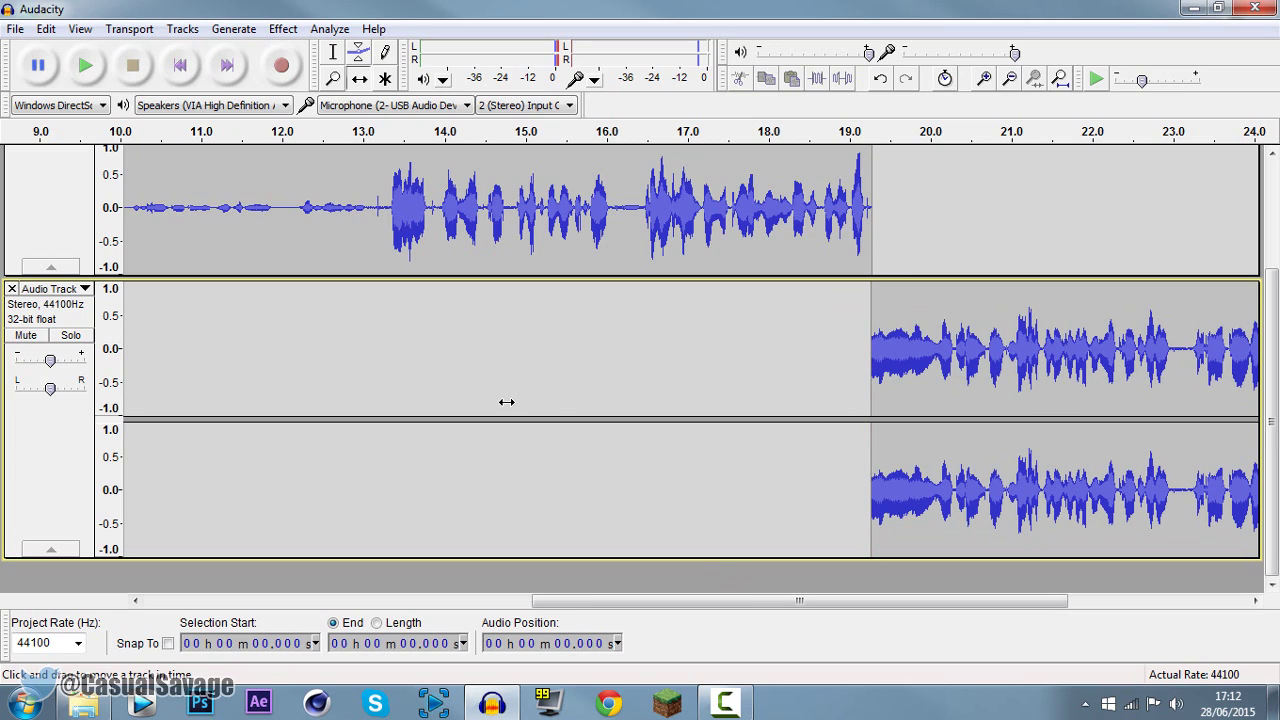
Delete 13.201–19.435 s from the top track, then select the stretch near 3.6 s.
{"action": "left_click", "coordinate": [332, 55]}
{"action": "left_click_drag", "start_coordinate": [909, 222], "coordinate": [384, 215]}
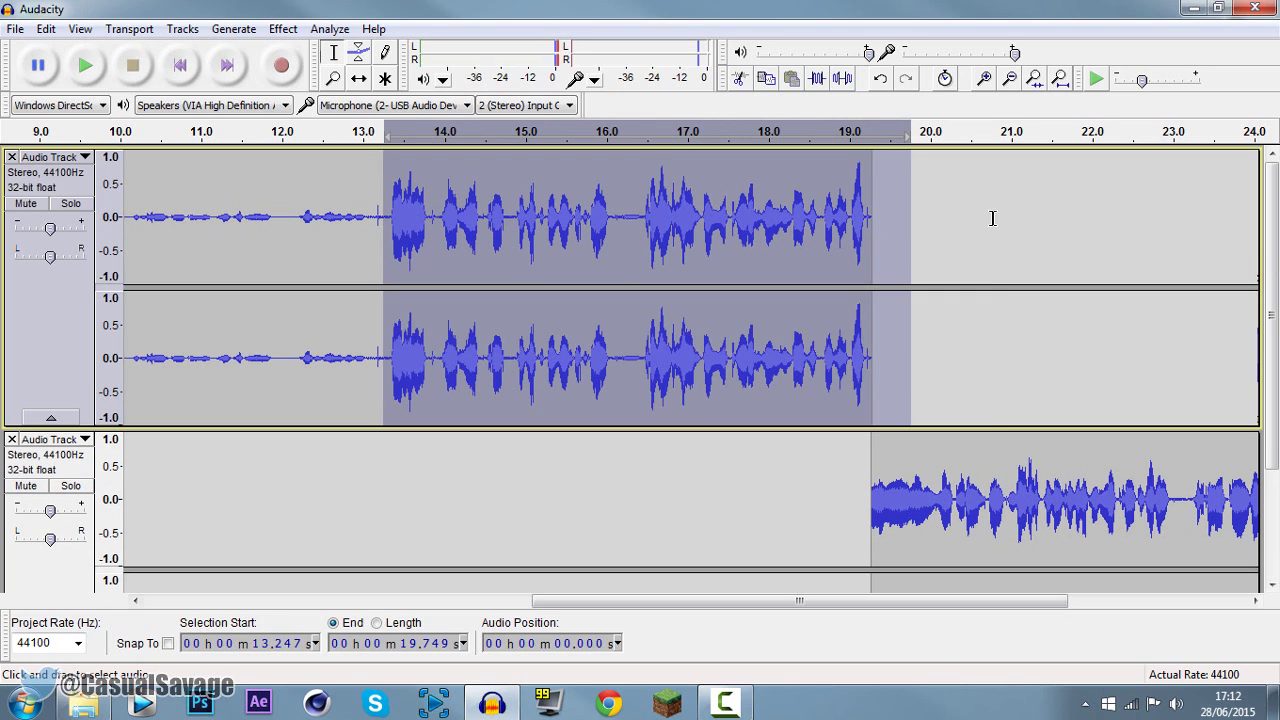
{"action": "left_click", "coordinate": [993, 218]}
{"action": "left_click_drag", "start_coordinate": [884, 355], "coordinate": [392, 362]}
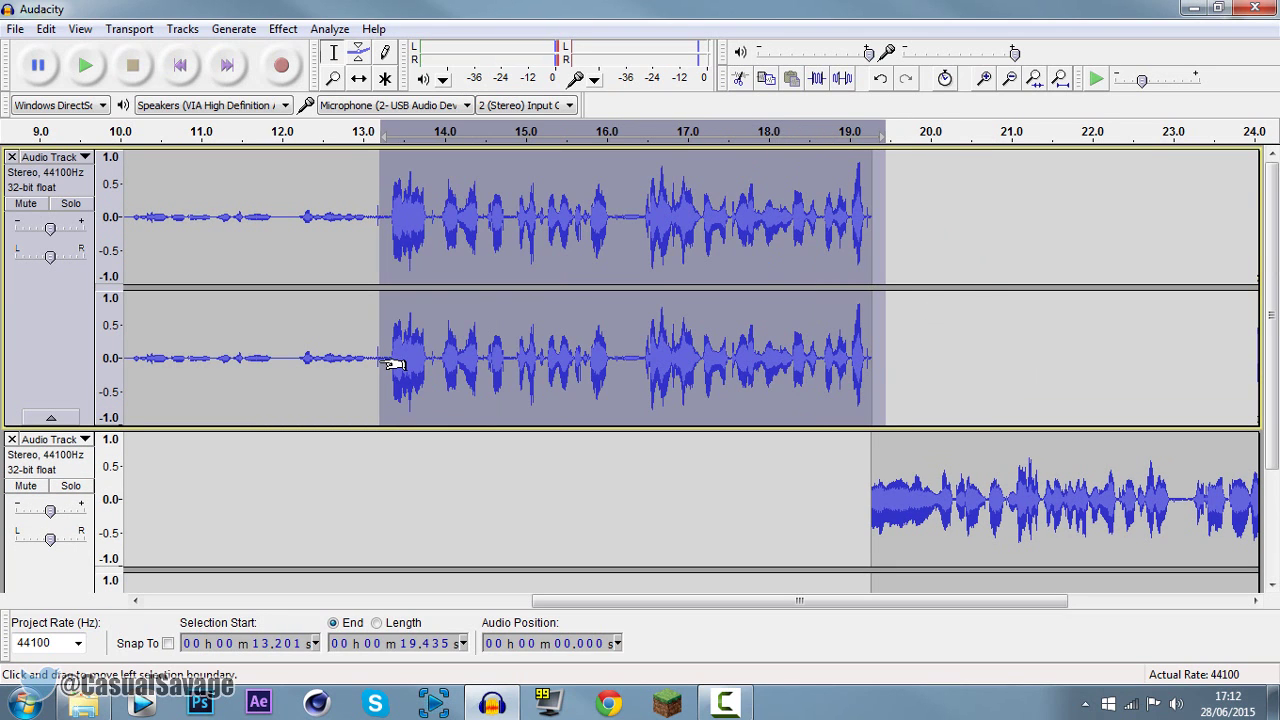
{"action": "key", "text": "Delete"}
{"action": "left_click_drag", "start_coordinate": [637, 601], "coordinate": [262, 590]}
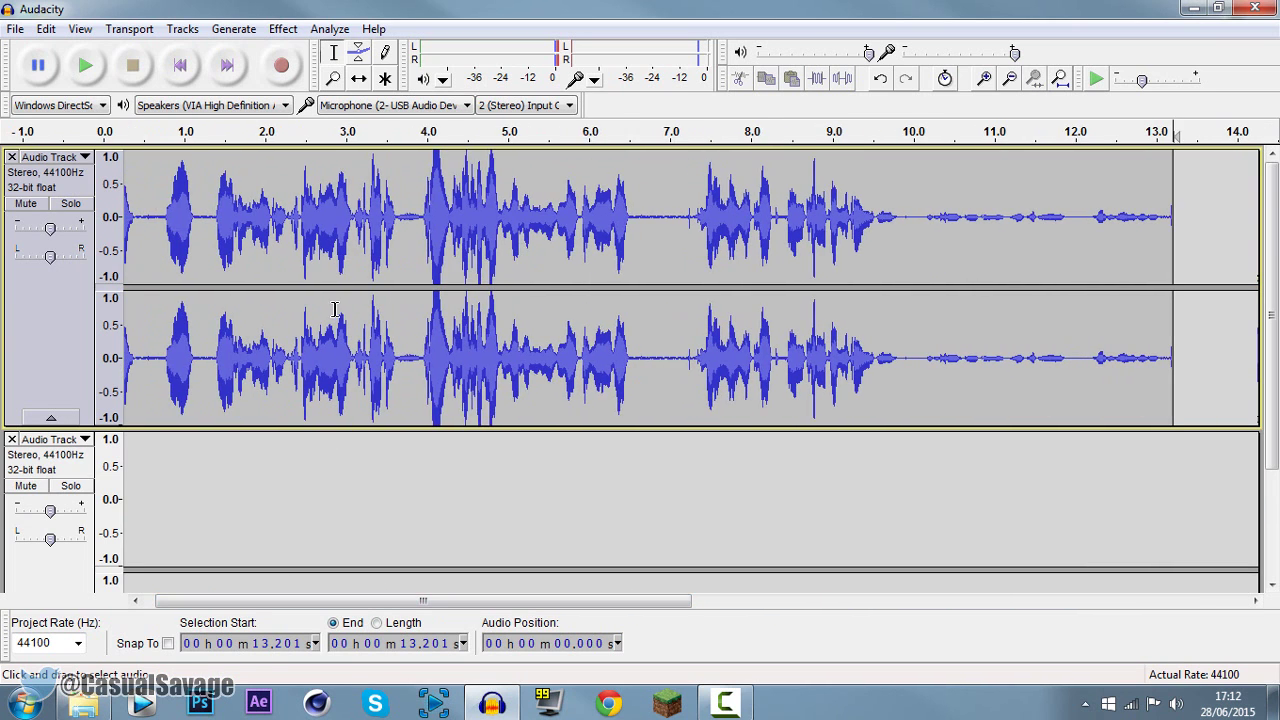
{"action": "left_click_drag", "start_coordinate": [397, 357], "coordinate": [634, 394]}
Delete the 3.6–6.6 s stretch and drag the track's envelope down to about half volume.
{"action": "key", "text": "Delete"}
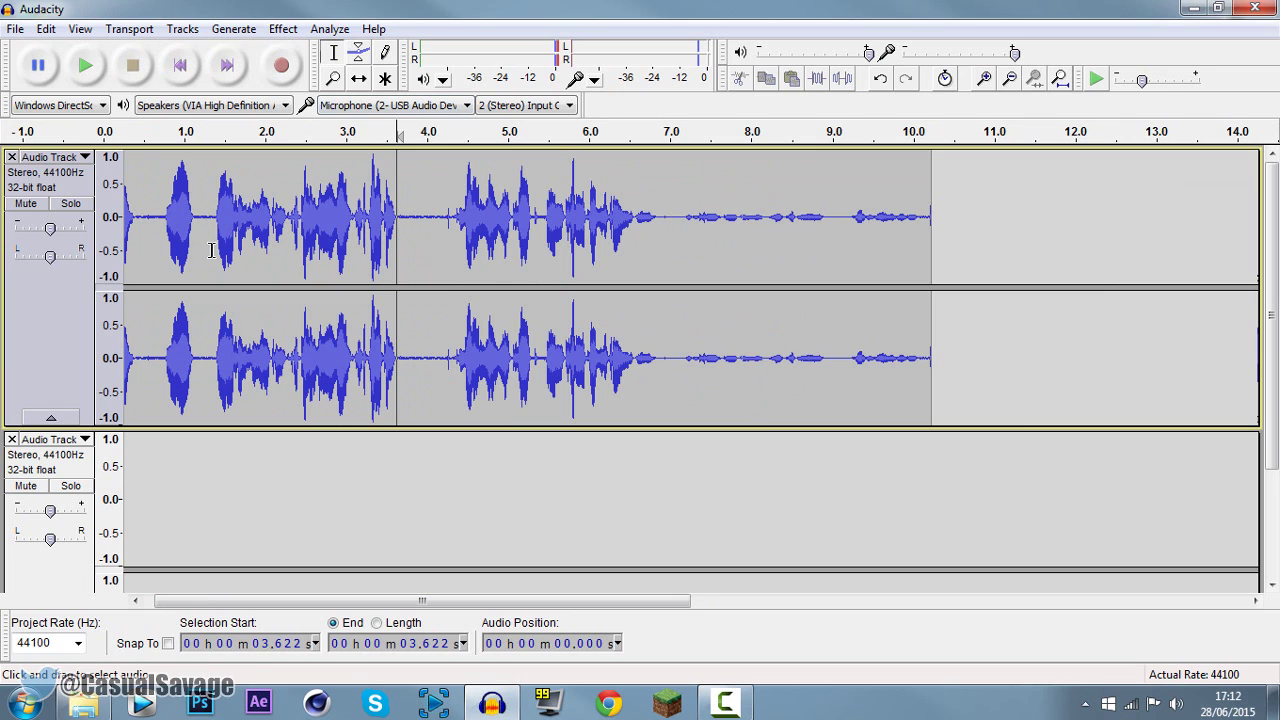
{"action": "left_click", "coordinate": [358, 52]}
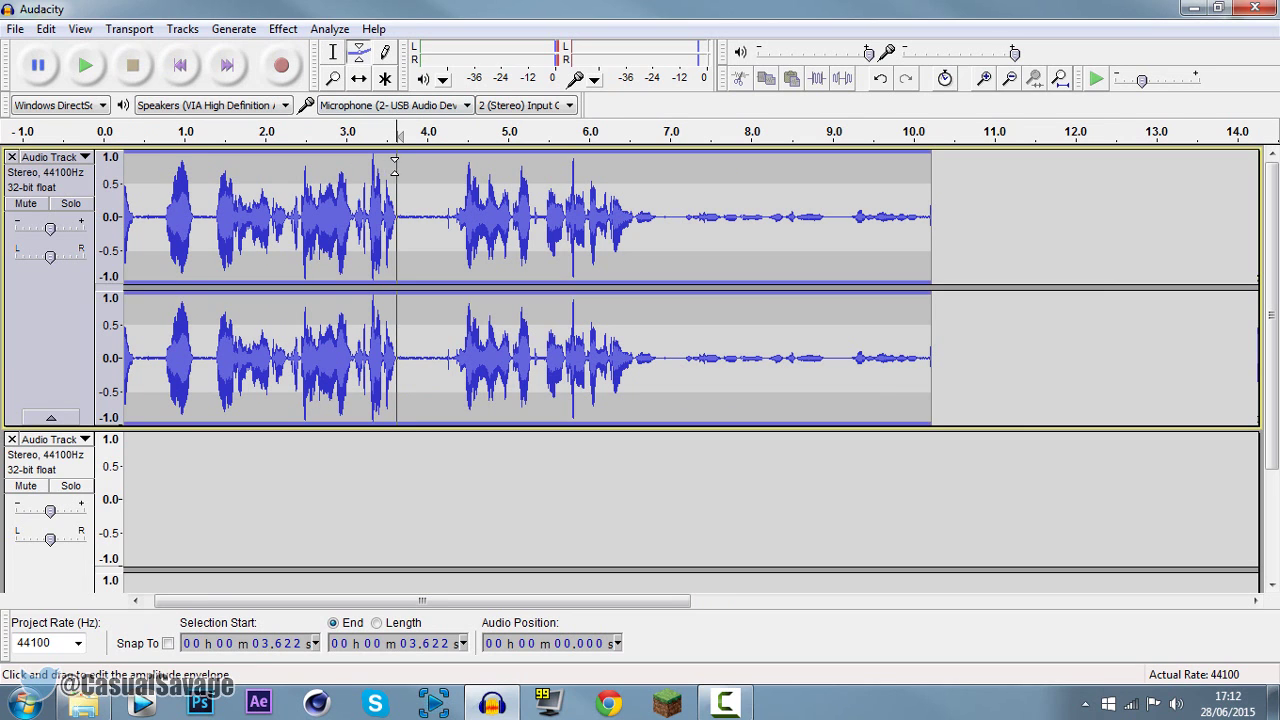
{"action": "mouse_move", "coordinate": [399, 165]}
{"action": "left_mouse_down"}
{"action": "mouse_move", "coordinate": [392, 200]}
{"action": "mouse_move", "coordinate": [406, 133]}
{"action": "mouse_move", "coordinate": [396, 190]}
{"action": "mouse_move", "coordinate": [398, 150]}
{"action": "mouse_move", "coordinate": [387, 170]}
{"action": "left_mouse_up"}
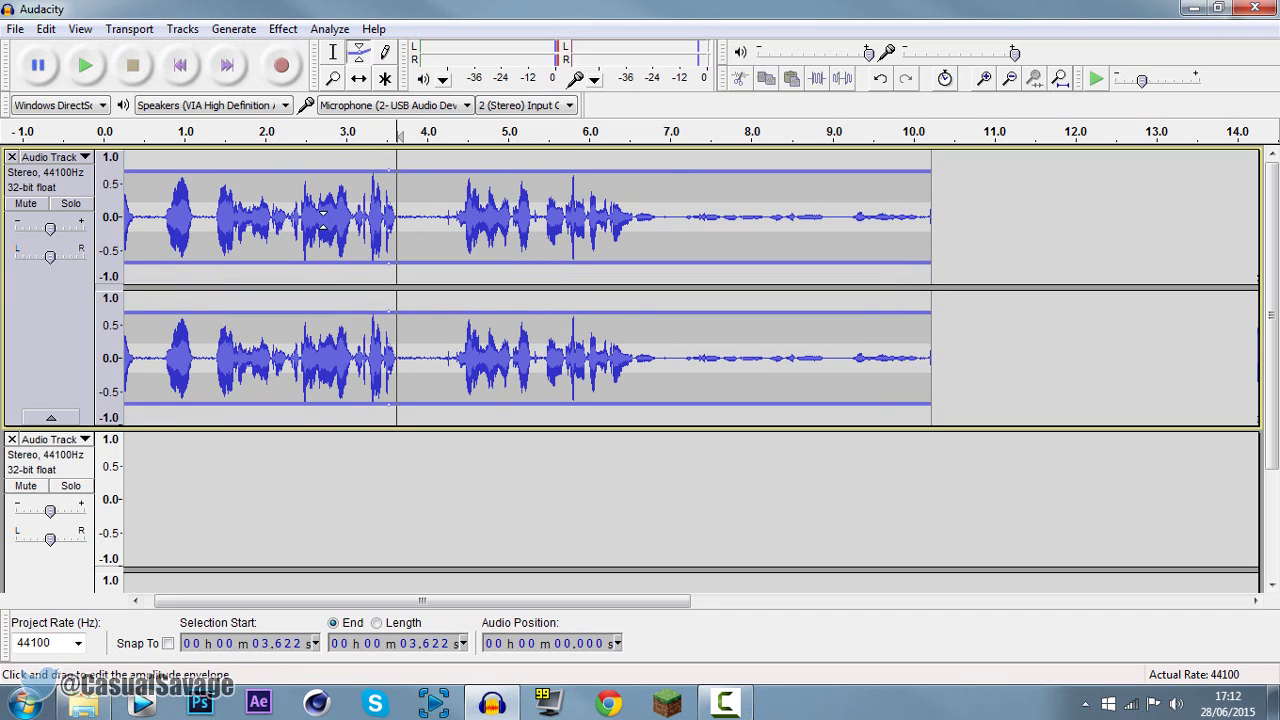
{"action": "left_click", "coordinate": [333, 78]}
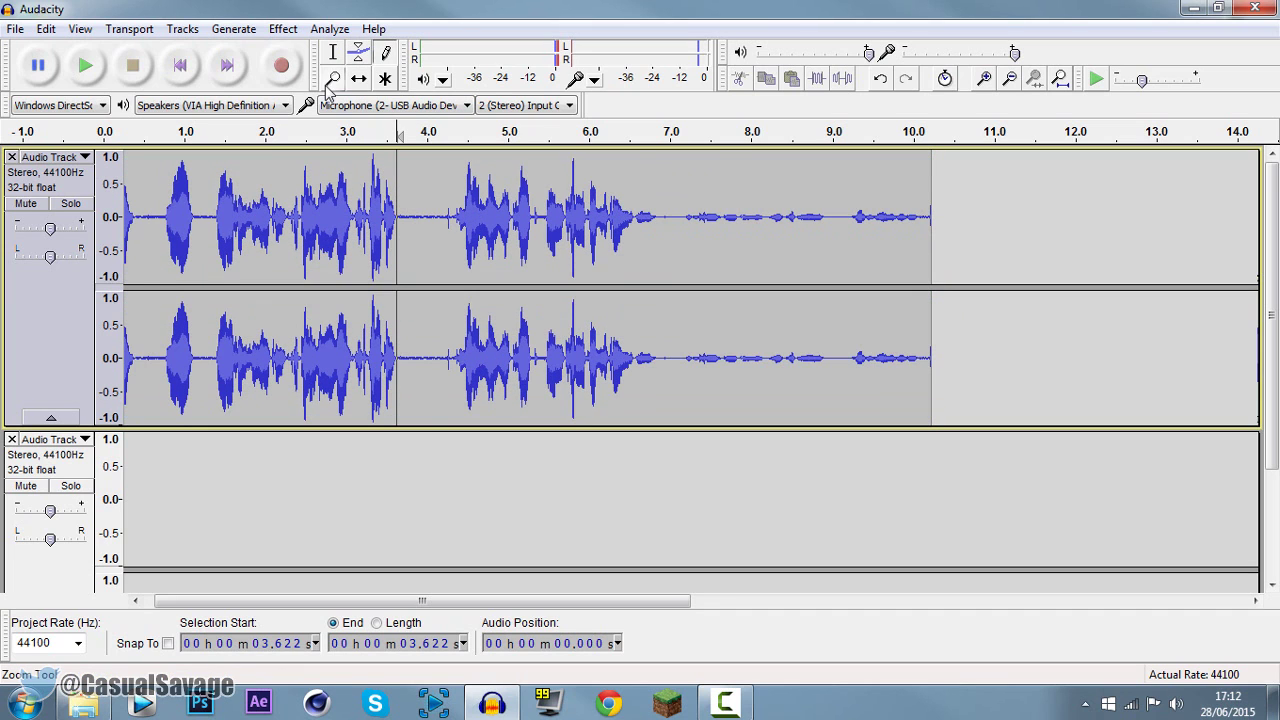
Zoom in and out on the speech around 3.5 s.
{"action": "left_click", "coordinate": [381, 207]}
{"action": "right_click", "coordinate": [397, 212]}
{"action": "left_click", "coordinate": [398, 212]}
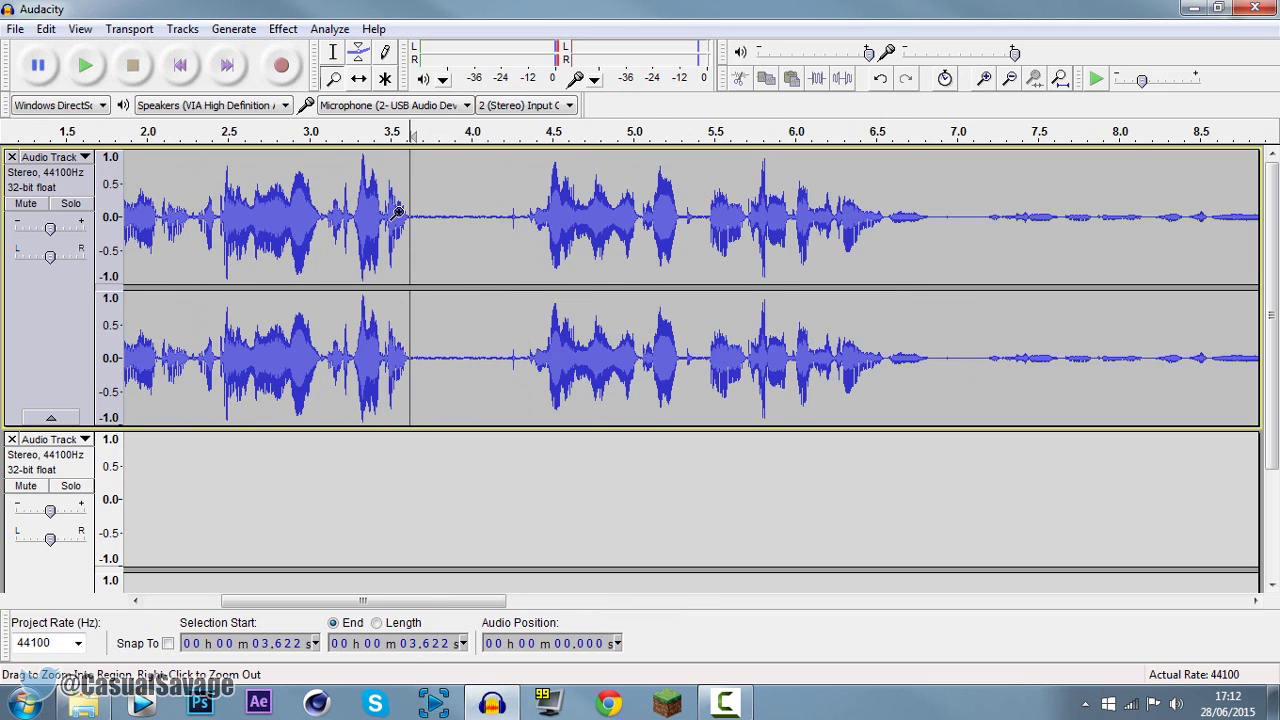
{"action": "left_click", "coordinate": [397, 212]}
{"action": "right_click", "coordinate": [397, 212]}
{"action": "right_click", "coordinate": [397, 212]}
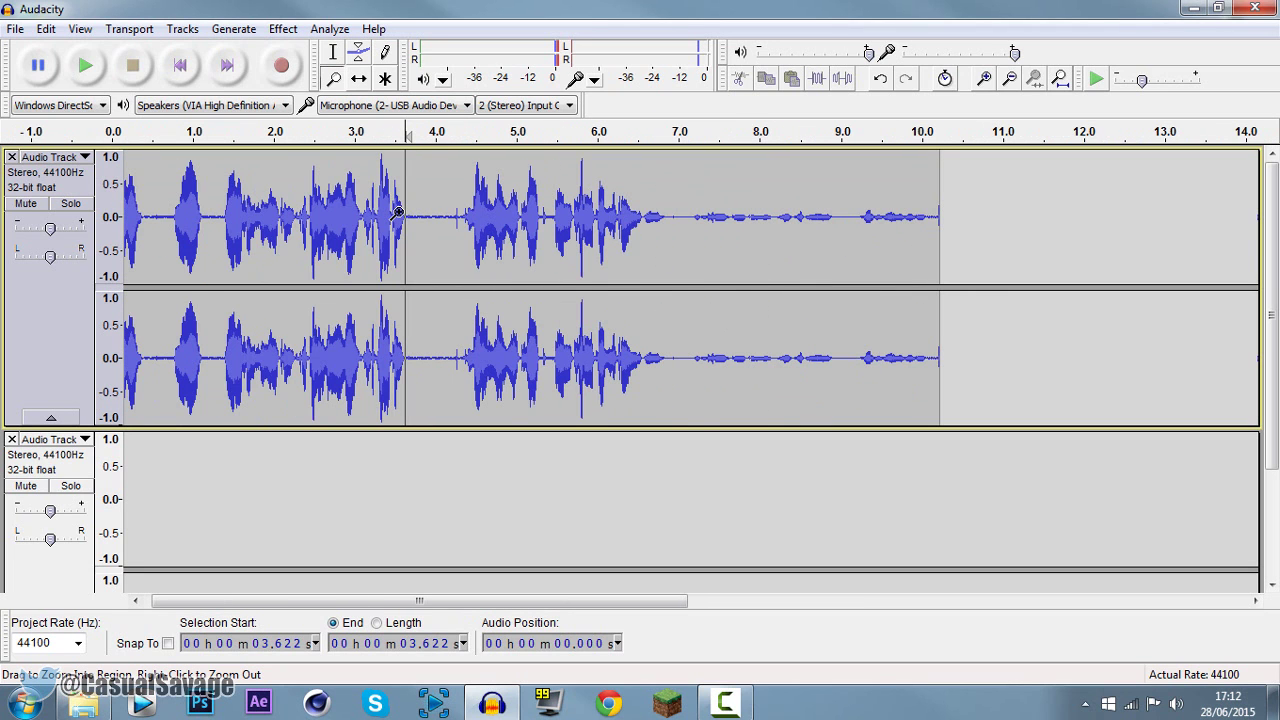
{"action": "right_click", "coordinate": [397, 212]}
With the Multi-Tool, select the stretch from about 2.9 to 5.2 s and delete it.
{"action": "left_click", "coordinate": [385, 78]}
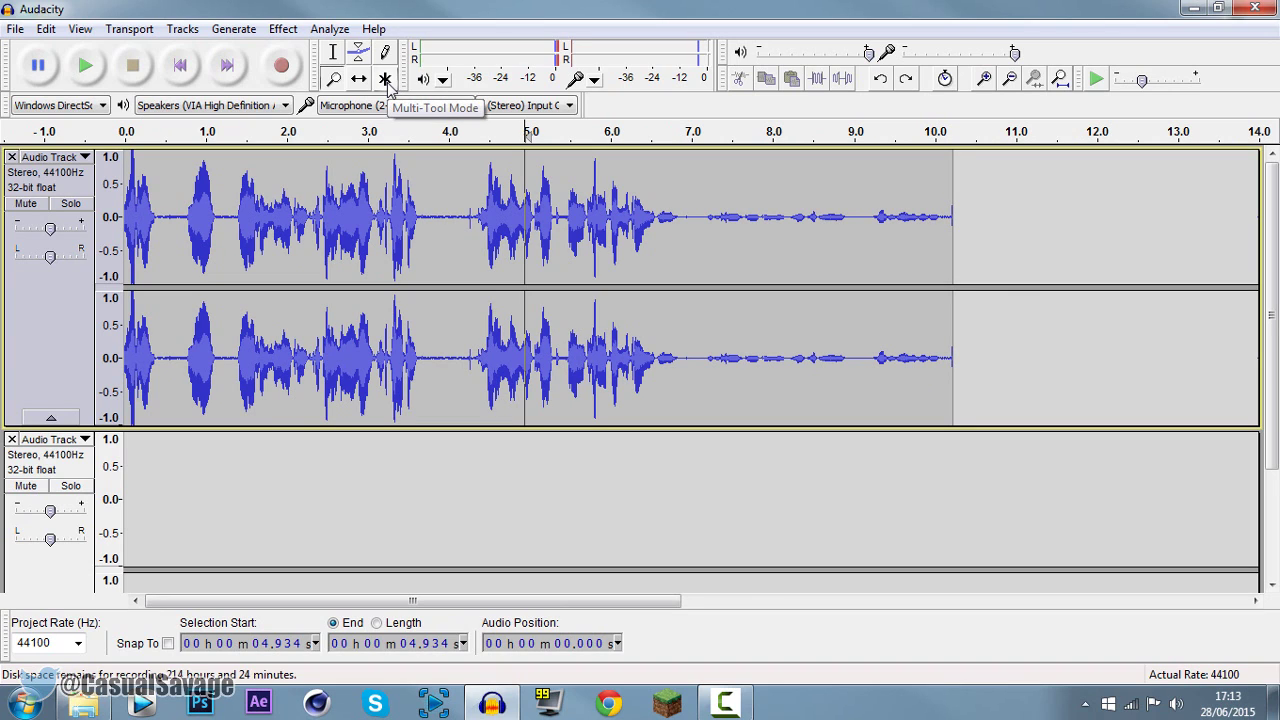
{"action": "key", "text": "ctrl+a"}
{"action": "left_click", "coordinate": [416, 133]}
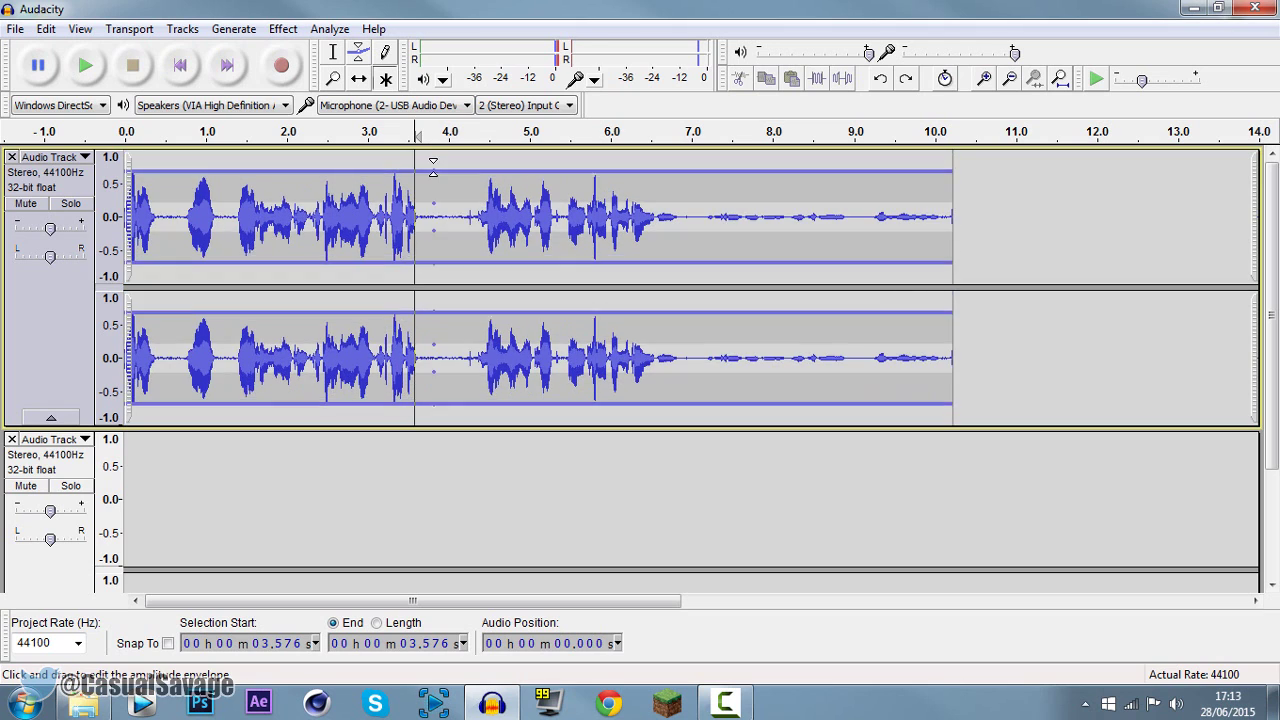
{"action": "left_click_drag", "start_coordinate": [549, 205], "coordinate": [368, 230]}
{"action": "key", "text": "Delete"}
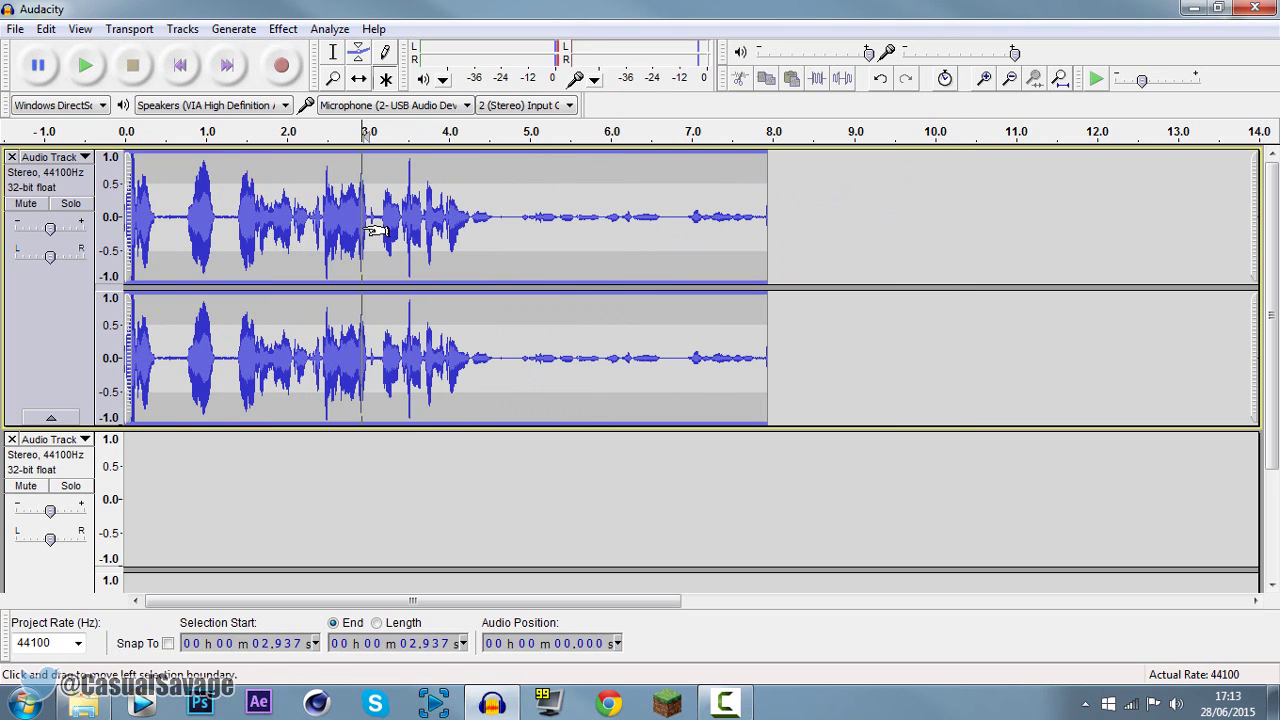
Check the cut with Ctrl+1/Ctrl+3 zooms, then fit the first track to the view.
{"action": "left_click", "coordinate": [409, 222]}
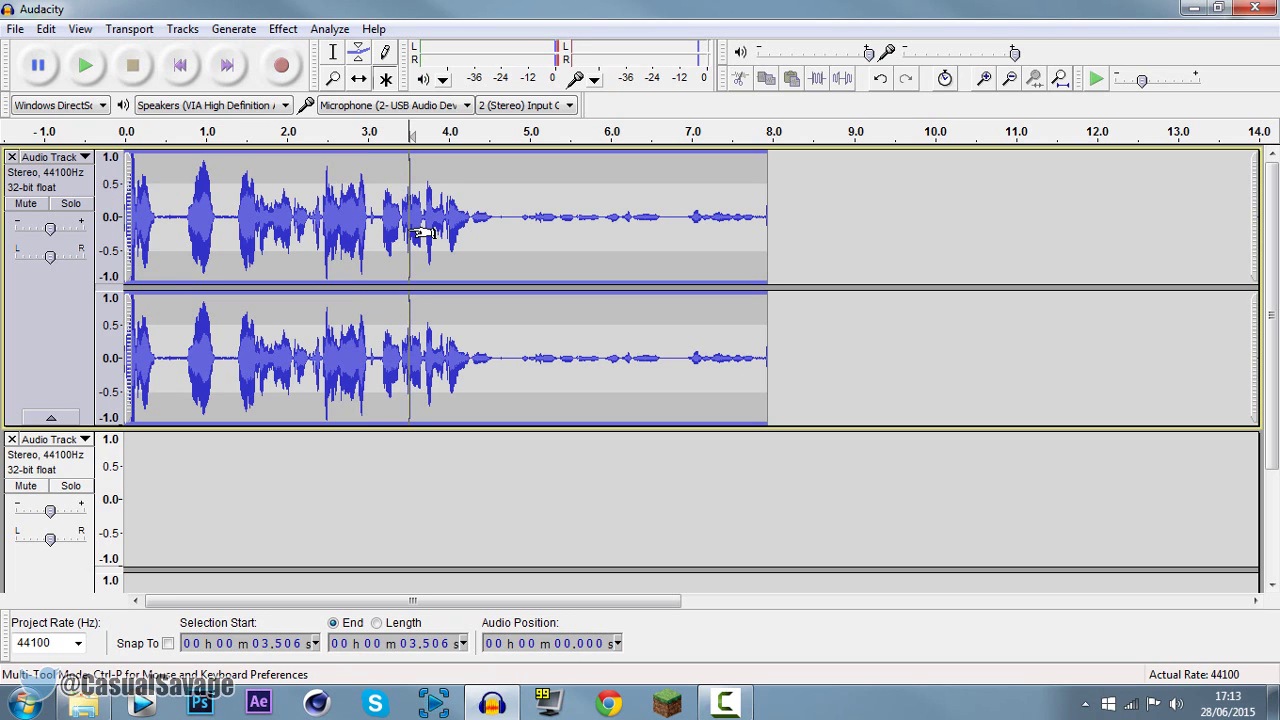
{"action": "key", "text": "ctrl+1"}
{"action": "key", "text": "ctrl+3"}
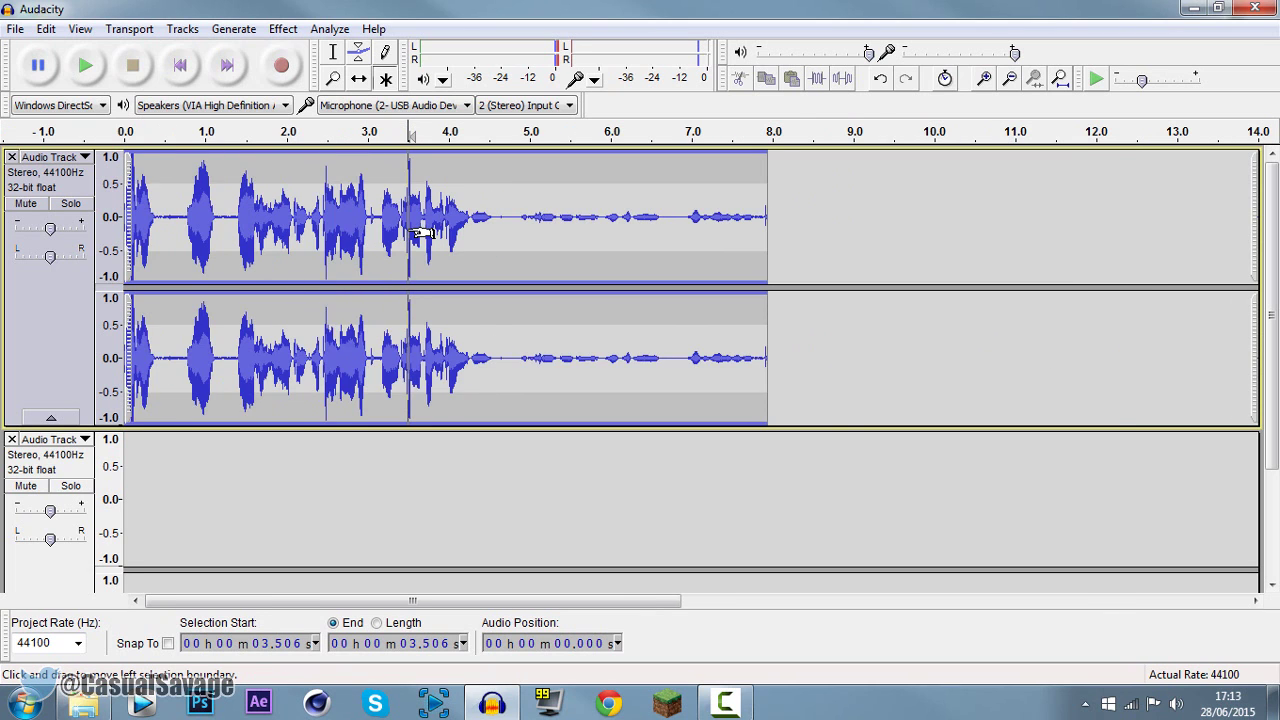
{"action": "key", "text": "ctrl+3"}
{"action": "left_click", "coordinate": [393, 230]}
{"action": "key", "text": "ctrl+3"}
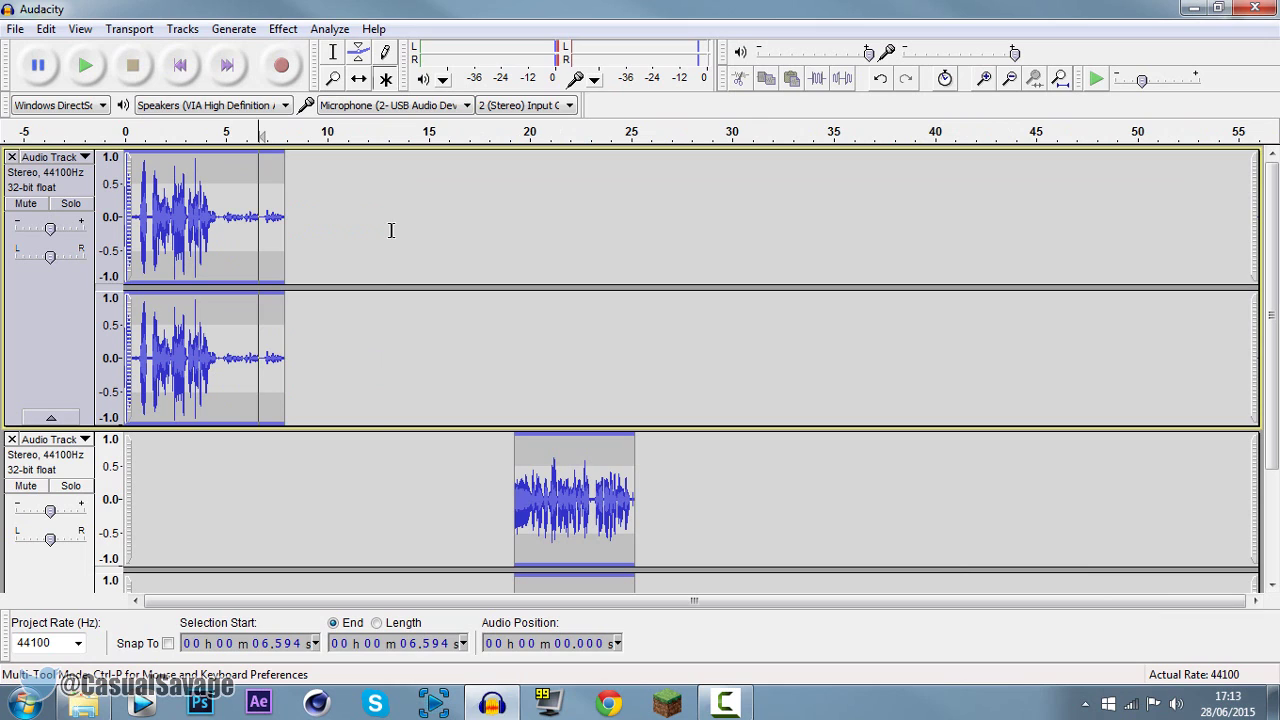
{"action": "key", "text": "ctrl+2"}
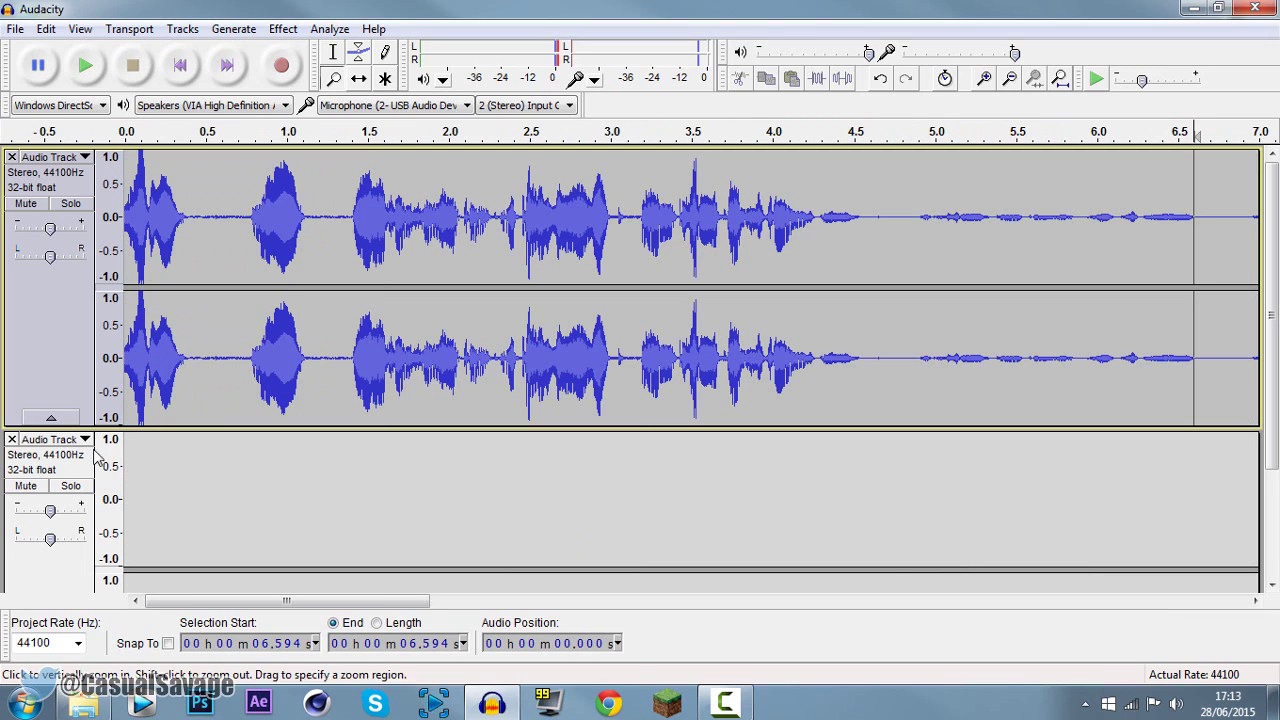
Close the second audio track, undo once, then close it again for good.
{"action": "left_click", "coordinate": [12, 440]}
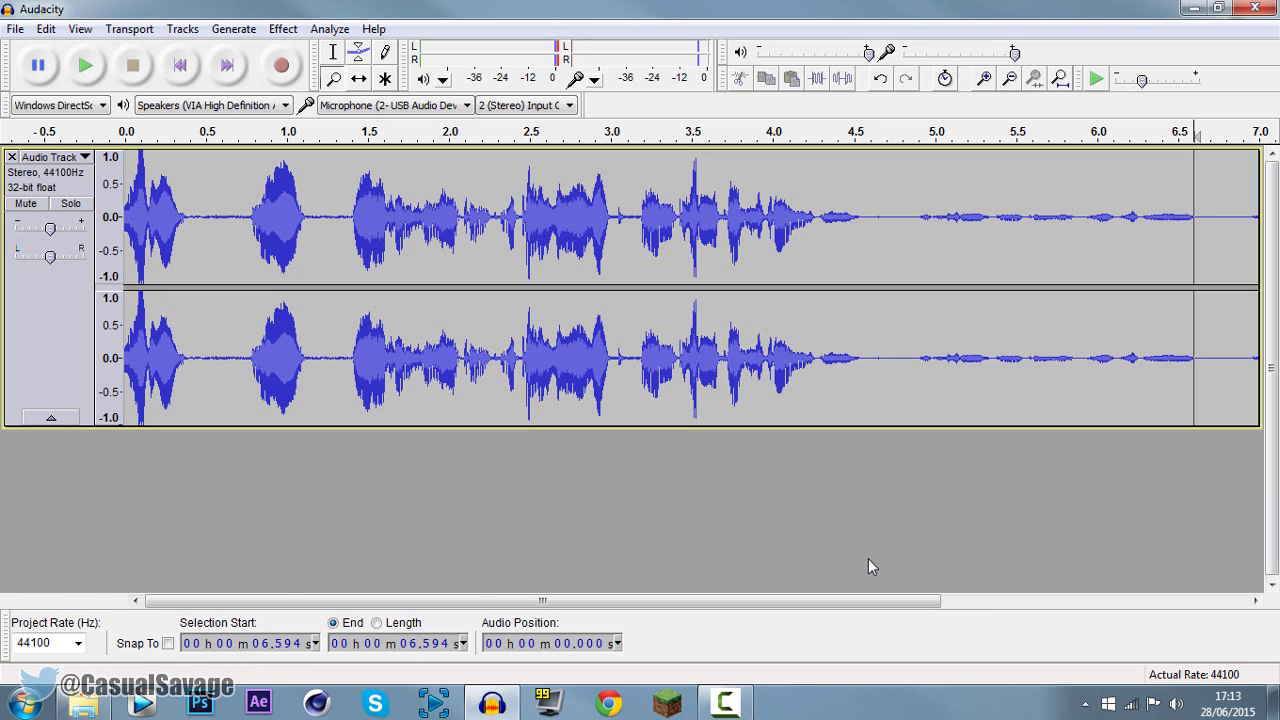
{"action": "key", "text": "ctrl+z"}
{"action": "left_click_drag", "start_coordinate": [380, 601], "coordinate": [20, 450]}
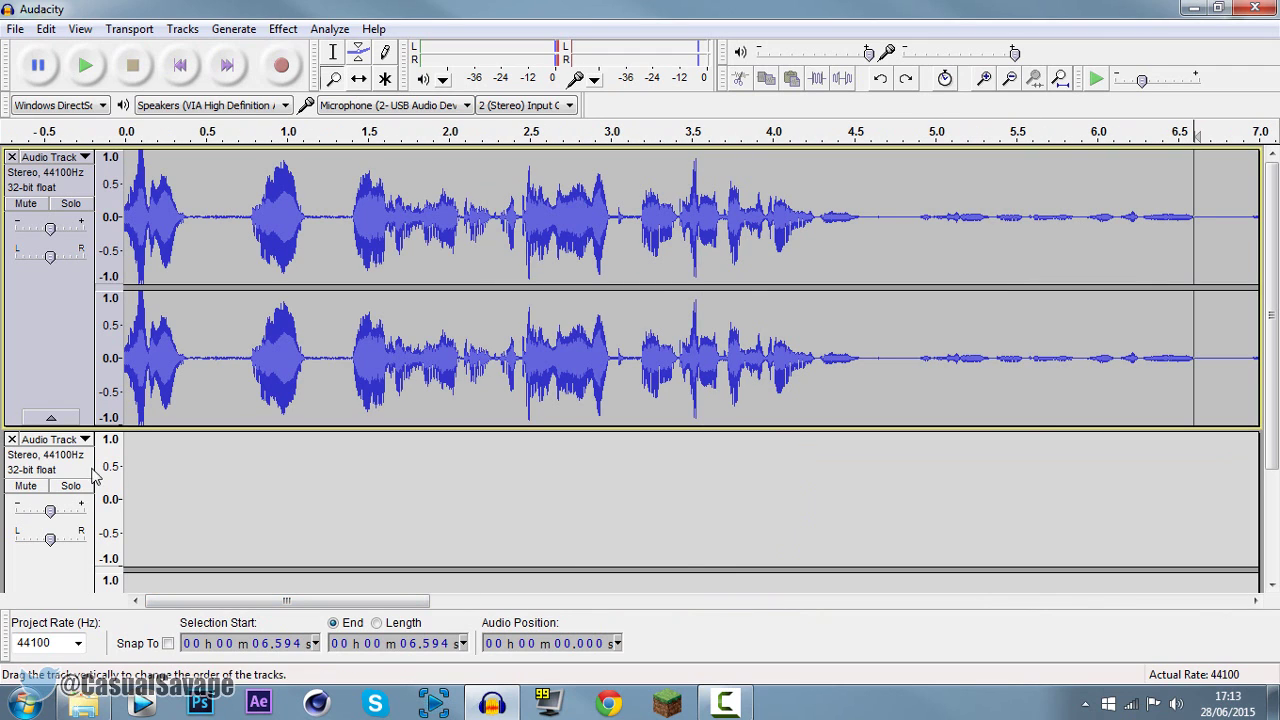
{"action": "left_click", "coordinate": [12, 440]}
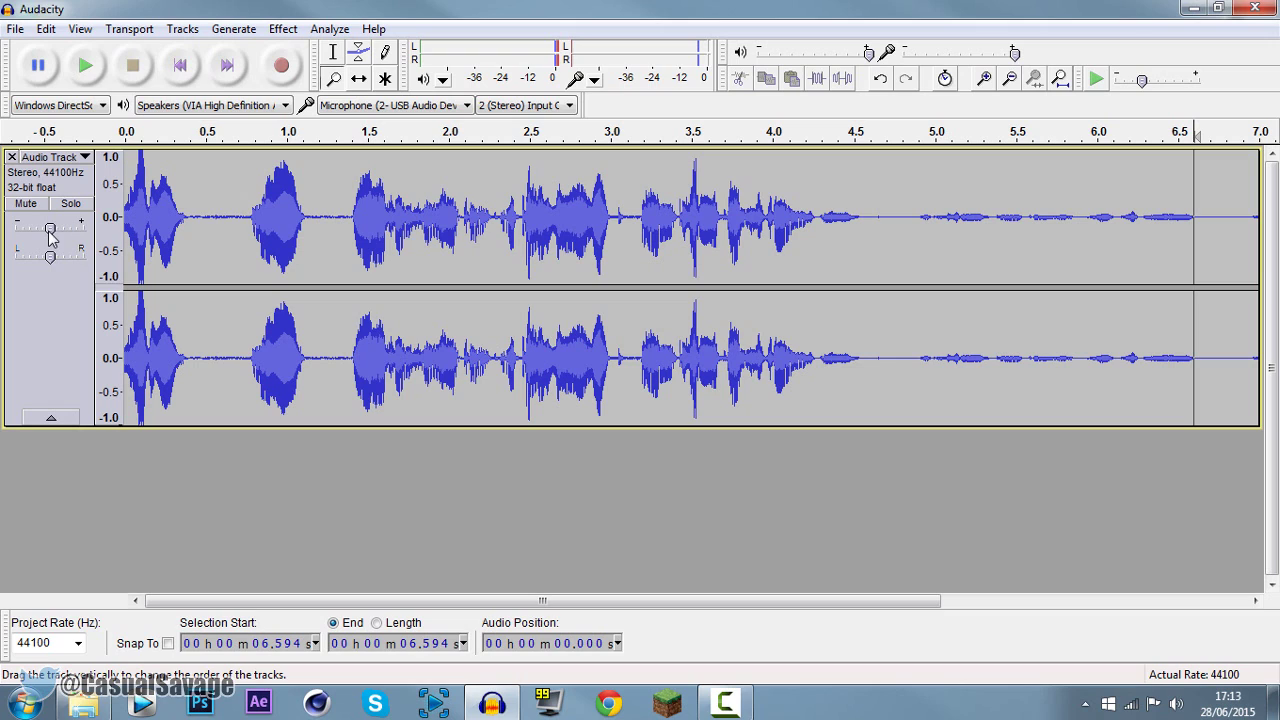
Test the track gain slider up and down, then drag playback speed down to 0.01x.
{"action": "left_click_drag", "start_coordinate": [50, 228], "coordinate": [106, 238]}
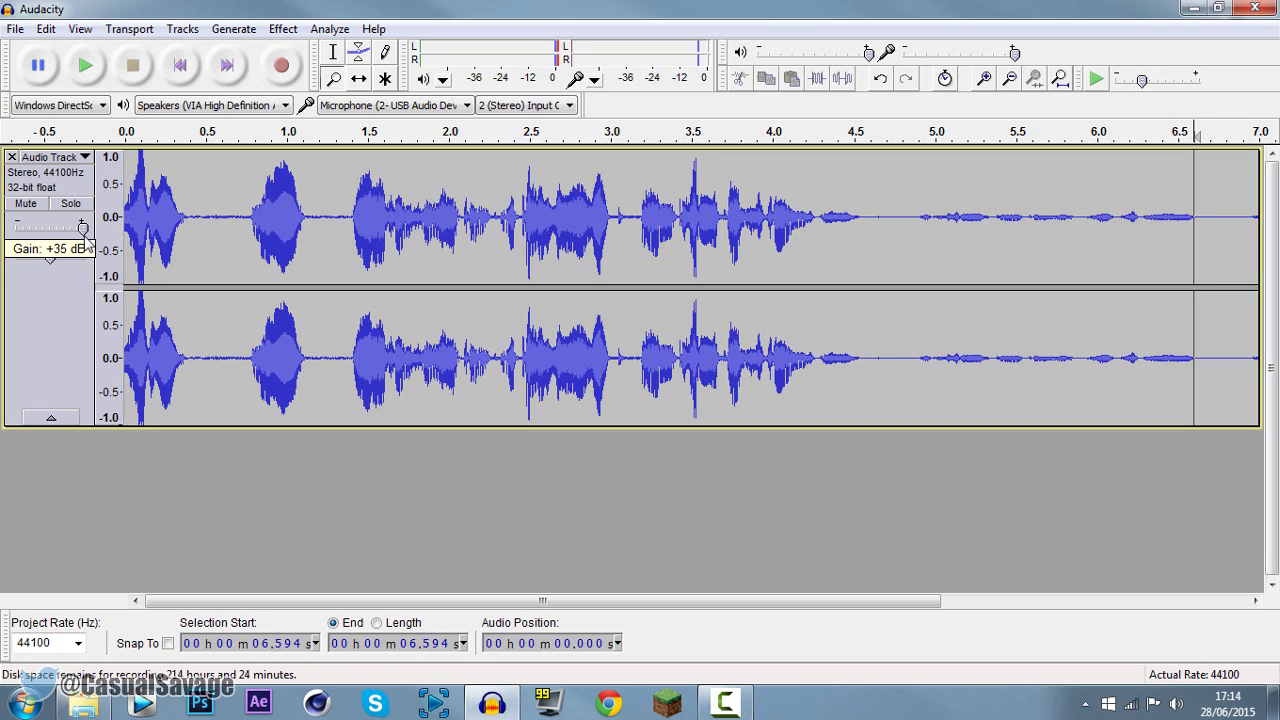
{"action": "left_click_drag", "start_coordinate": [86, 237], "coordinate": [49, 232]}
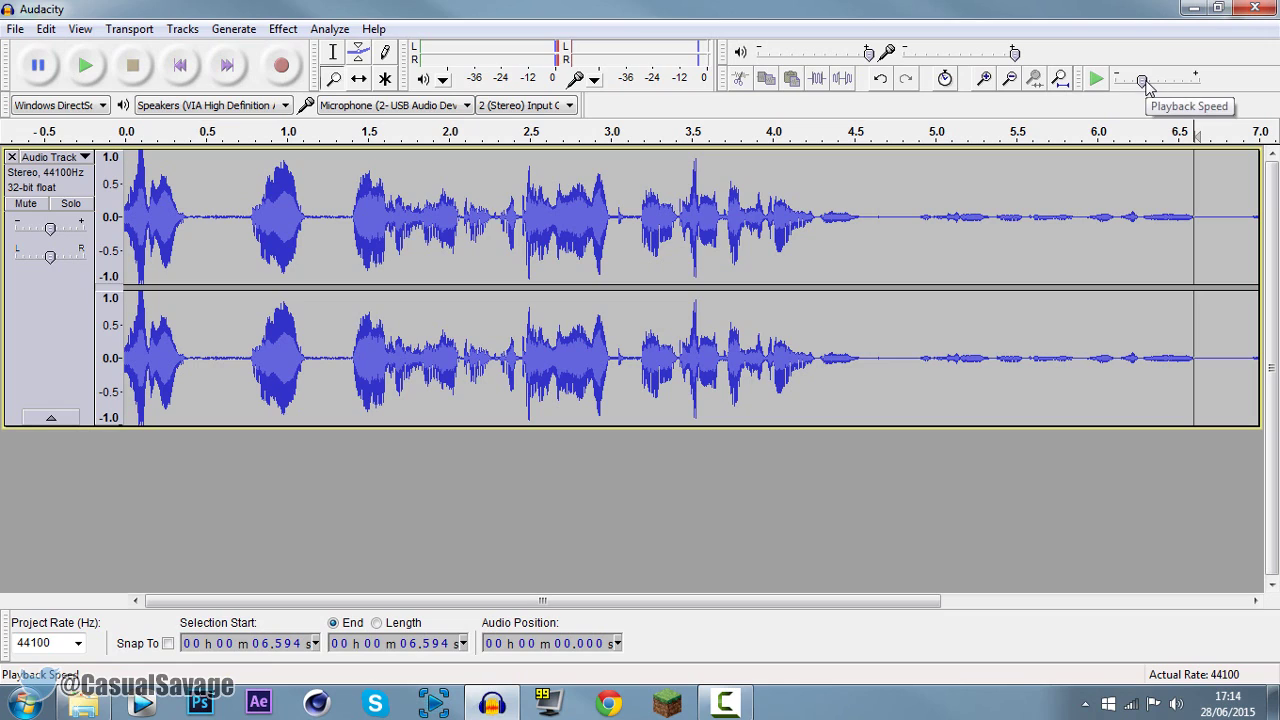
{"action": "left_click_drag", "start_coordinate": [1144, 88], "coordinate": [745, 100]}
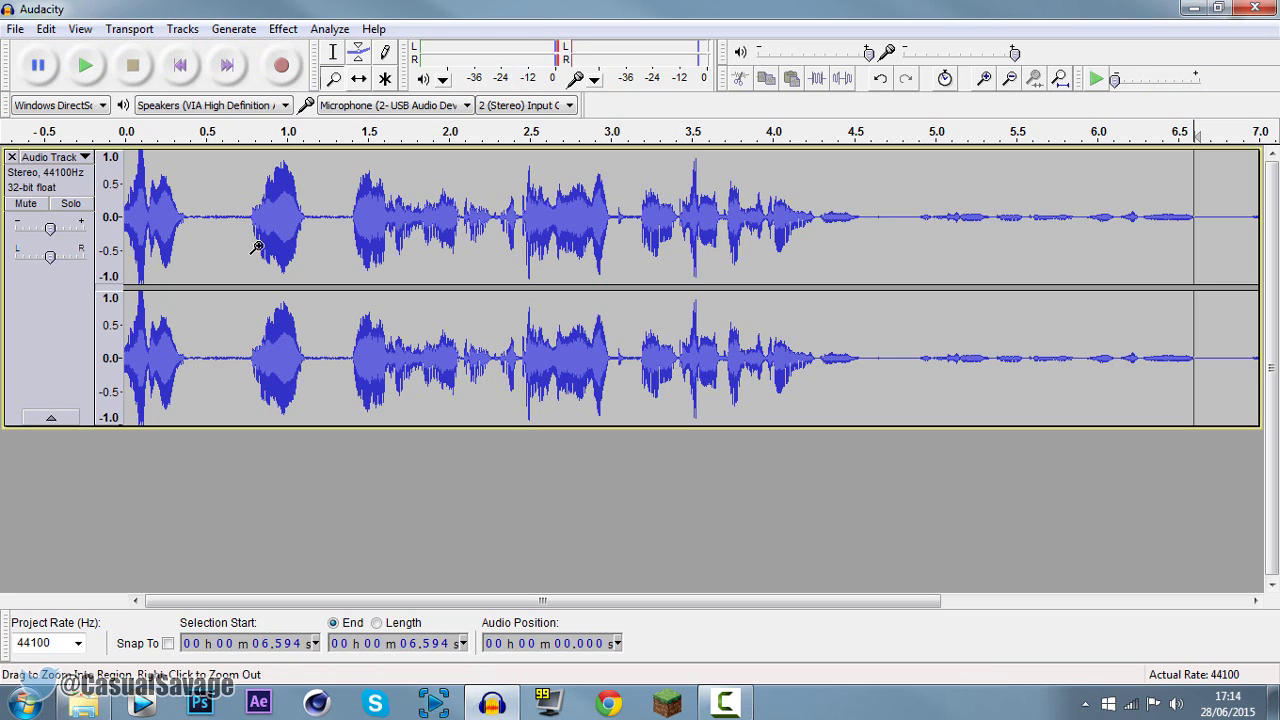
Export the whole recording to the Desktop as a 16-bit PCM WAV named Test.
{"action": "key", "text": "ctrl+a"}
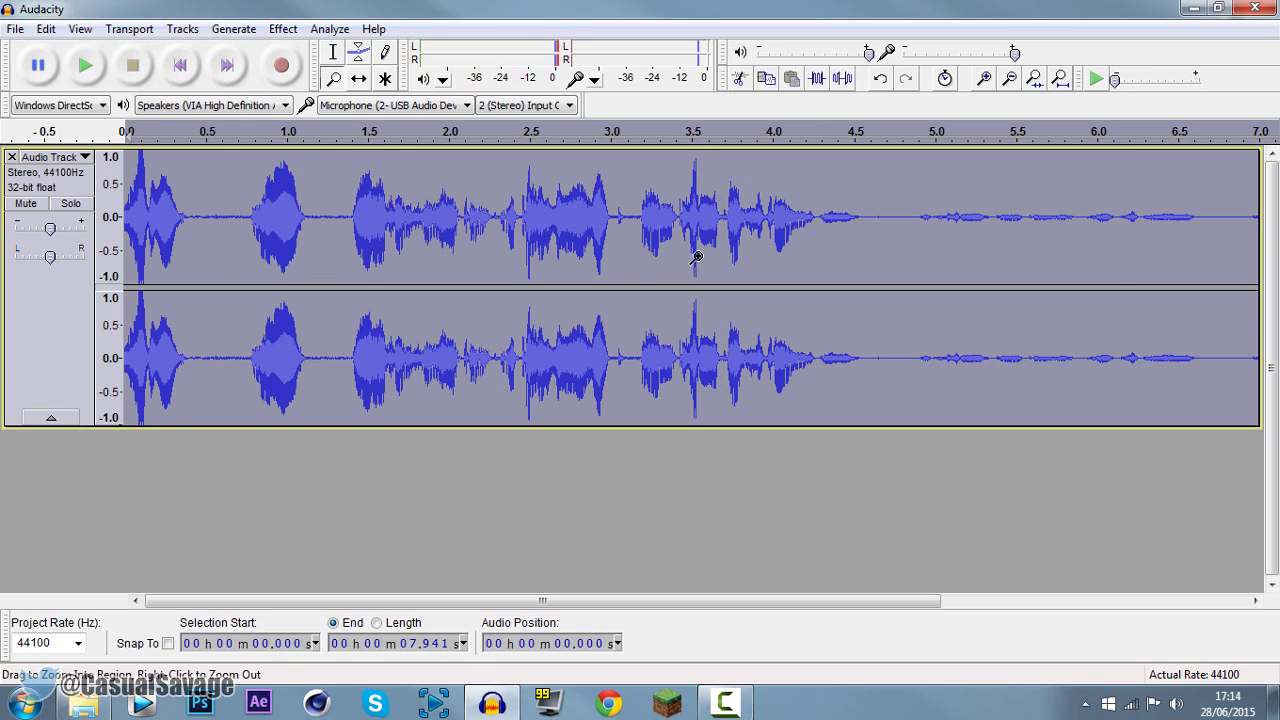
{"action": "left_click", "coordinate": [17, 29]}
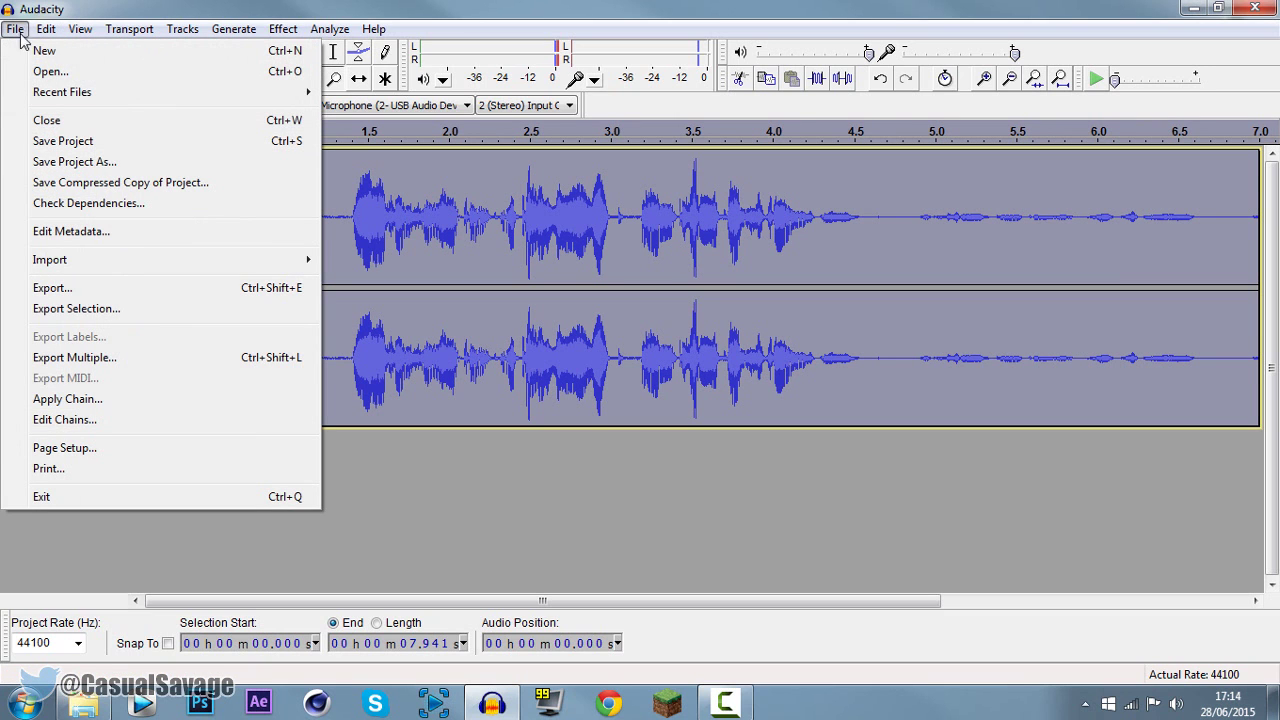
{"action": "left_click", "coordinate": [50, 287]}
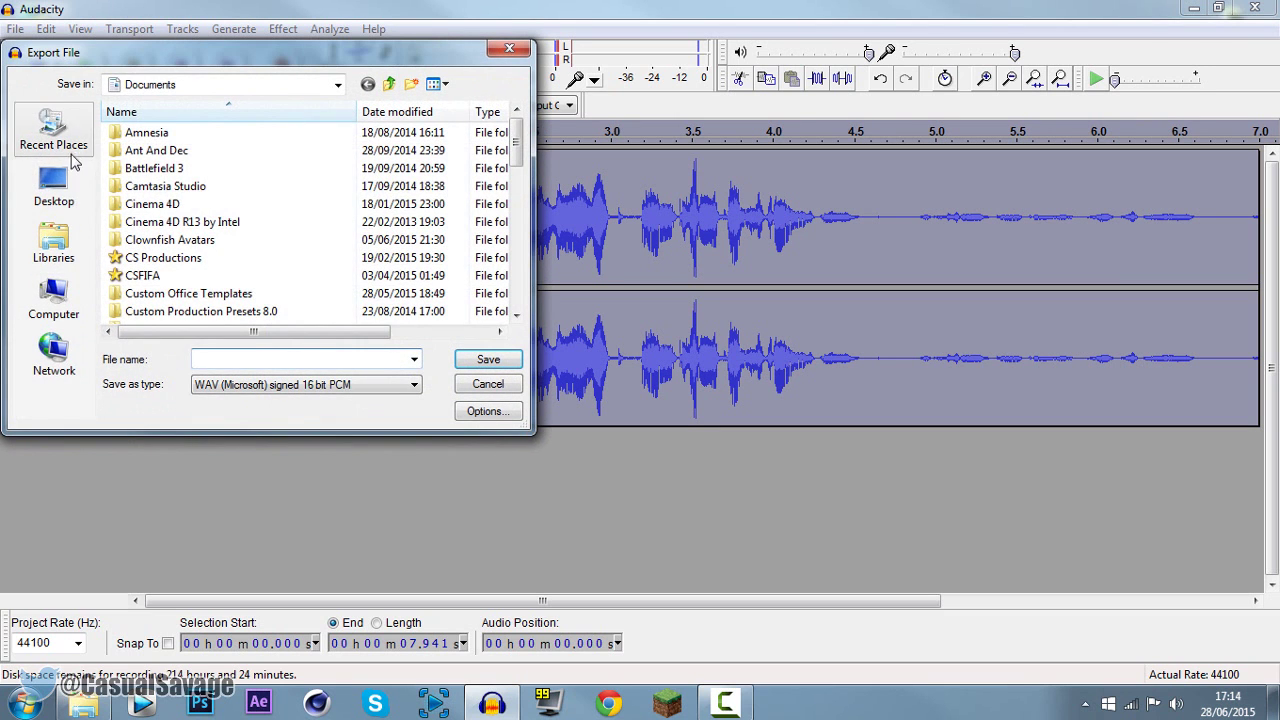
{"action": "left_click", "coordinate": [54, 185]}
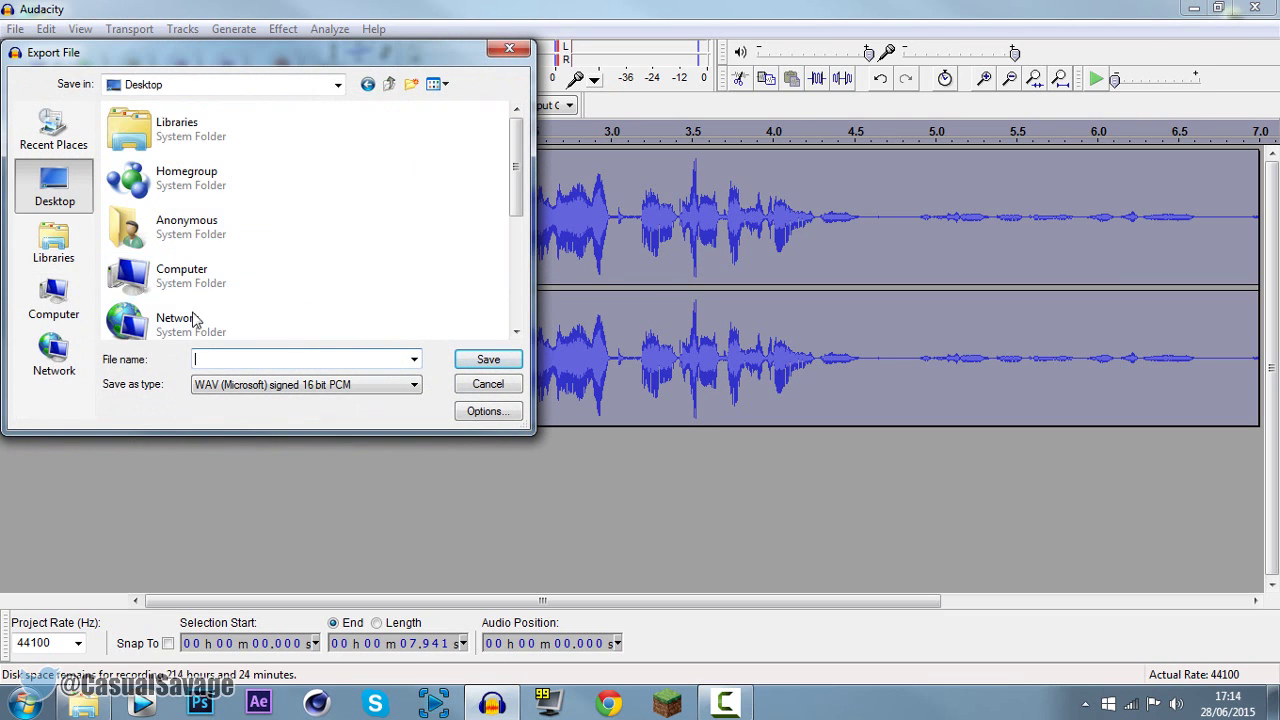
{"action": "left_click", "coordinate": [235, 392]}
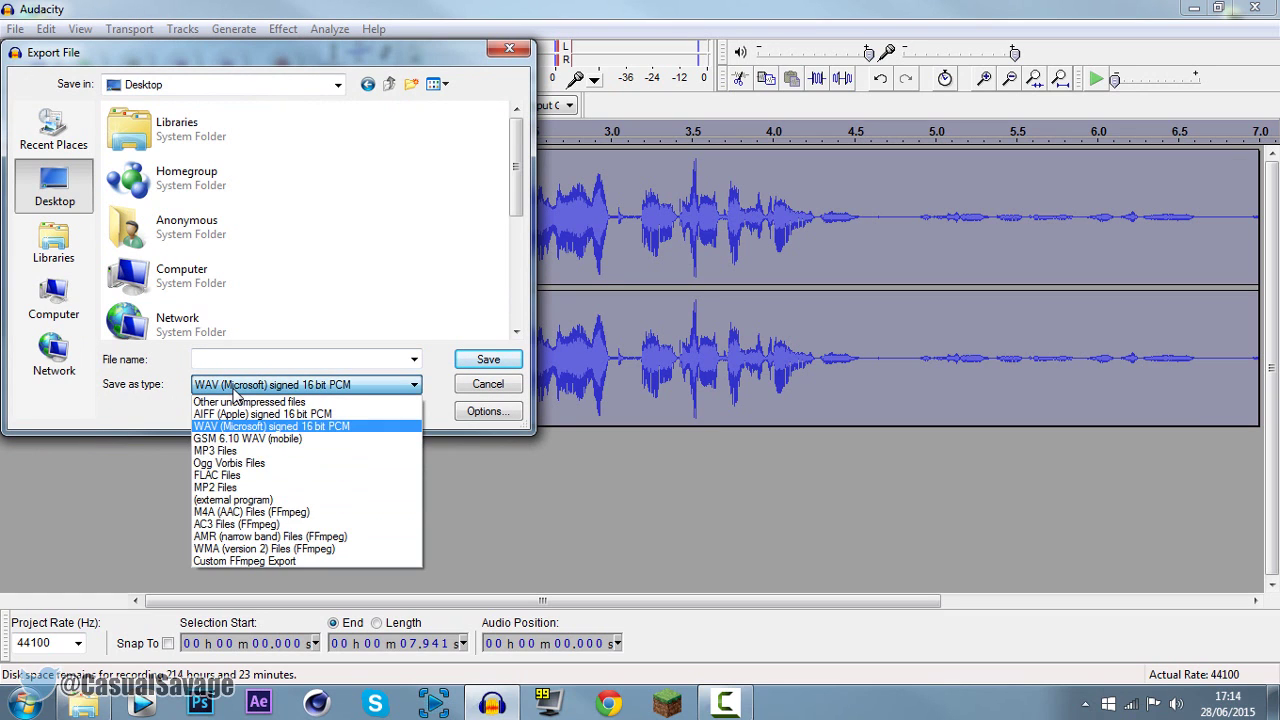
{"action": "left_click", "coordinate": [298, 428]}
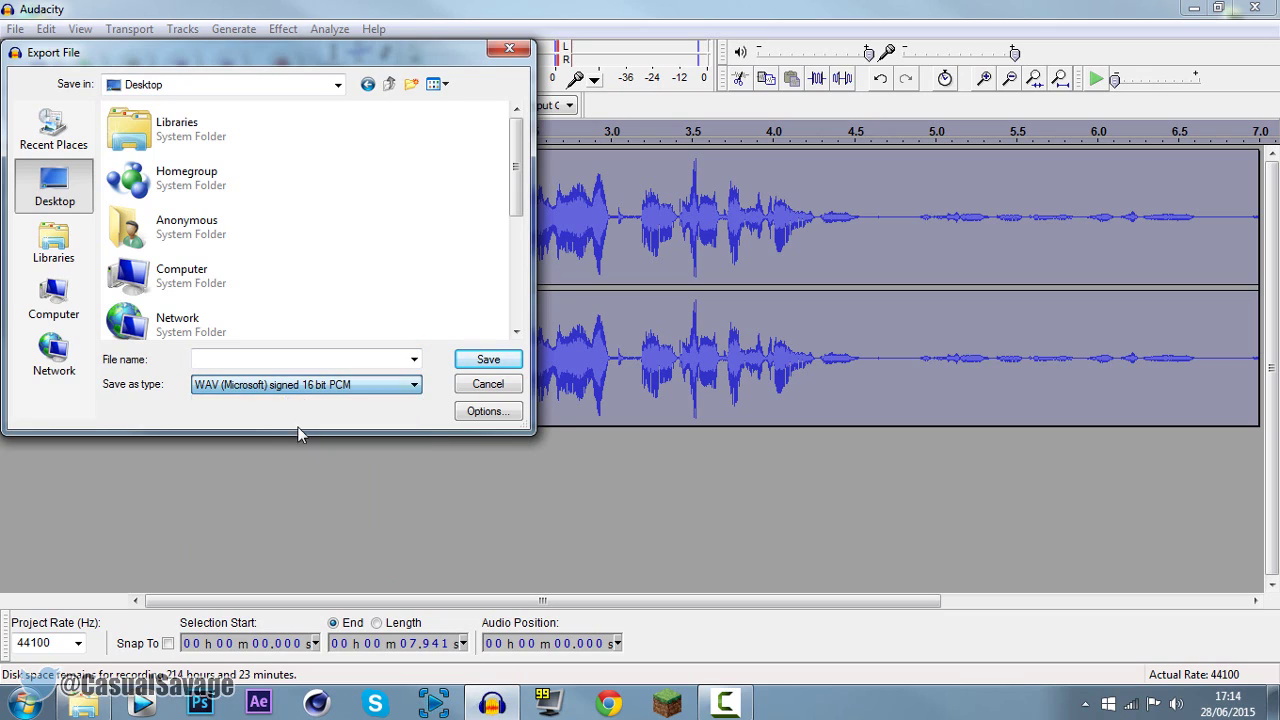
{"action": "left_click", "coordinate": [319, 357]}
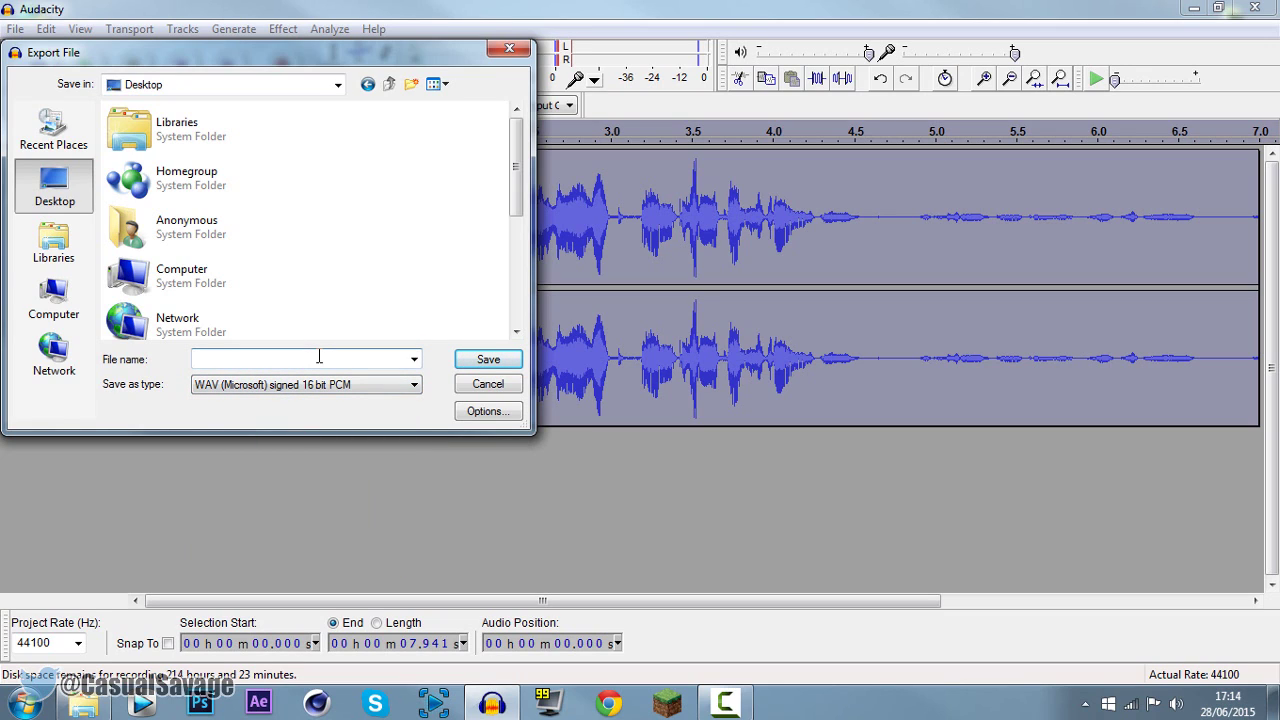
{"action": "type", "text": "Test"}
{"action": "left_click", "coordinate": [489, 360]}
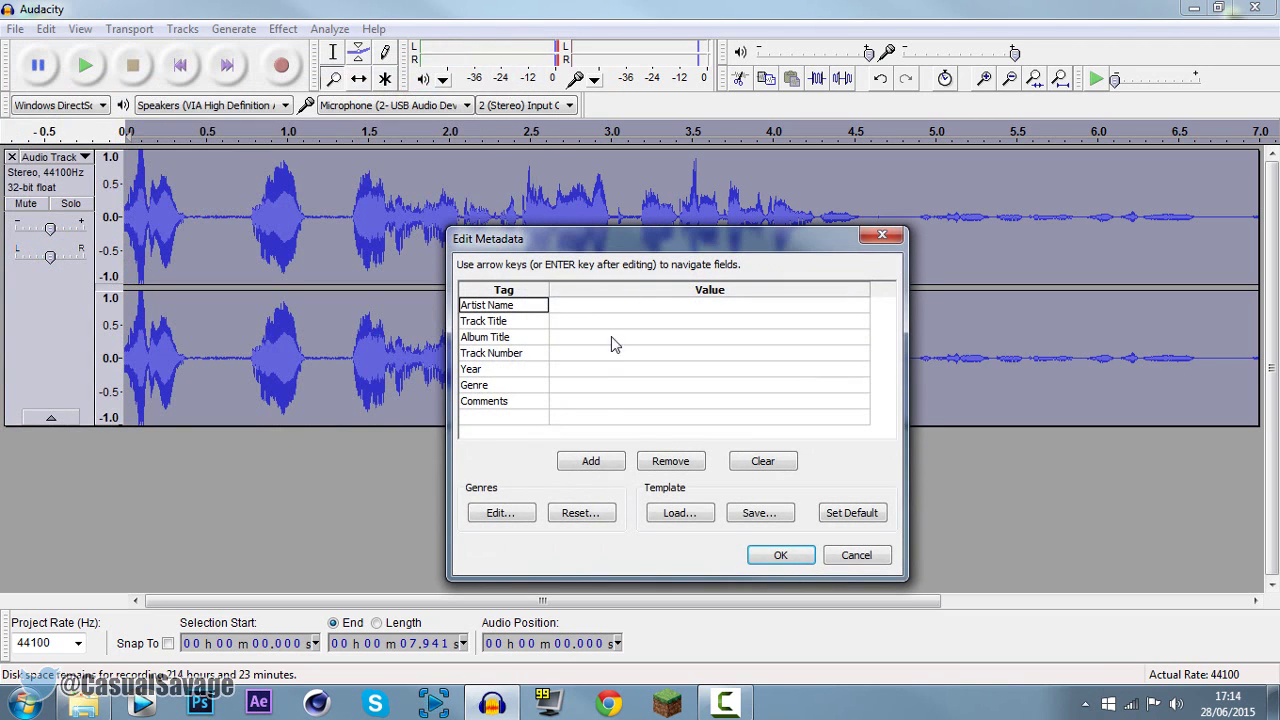
Dismiss the Edit Metadata dialog and minimise Audacity to reveal the desktop.
{"action": "left_click", "coordinate": [620, 308]}
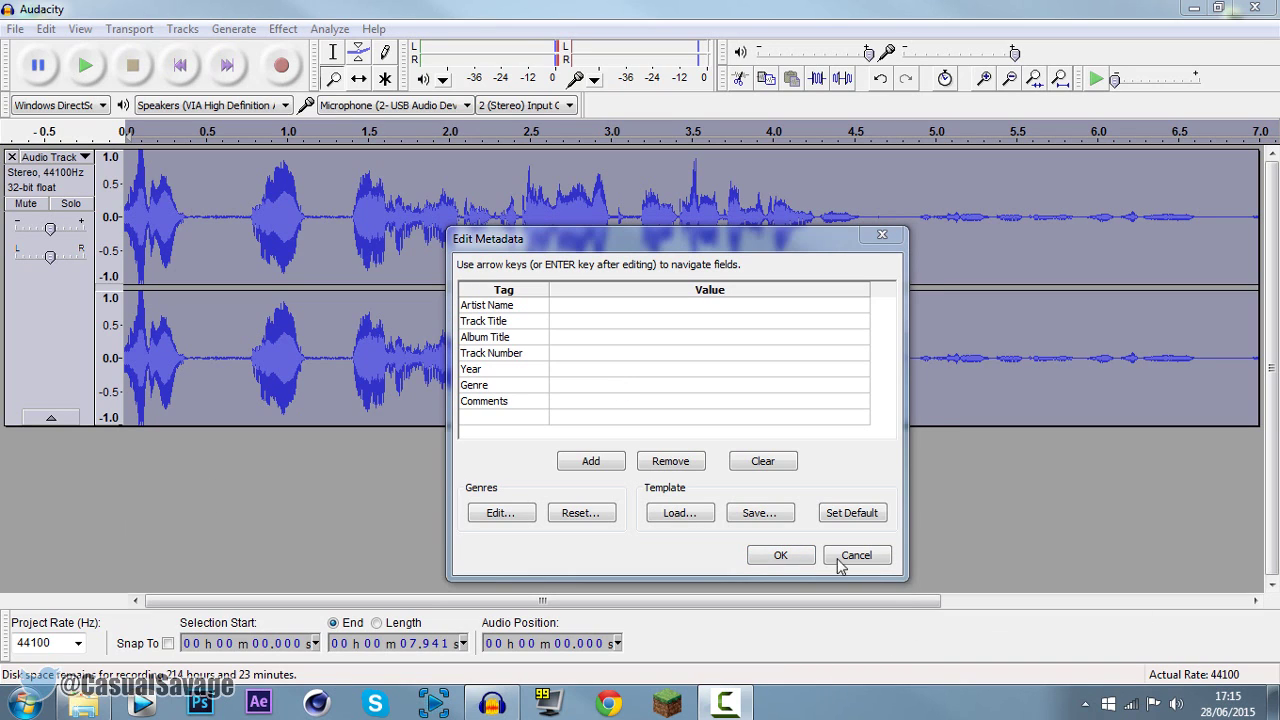
{"action": "left_click", "coordinate": [778, 555]}
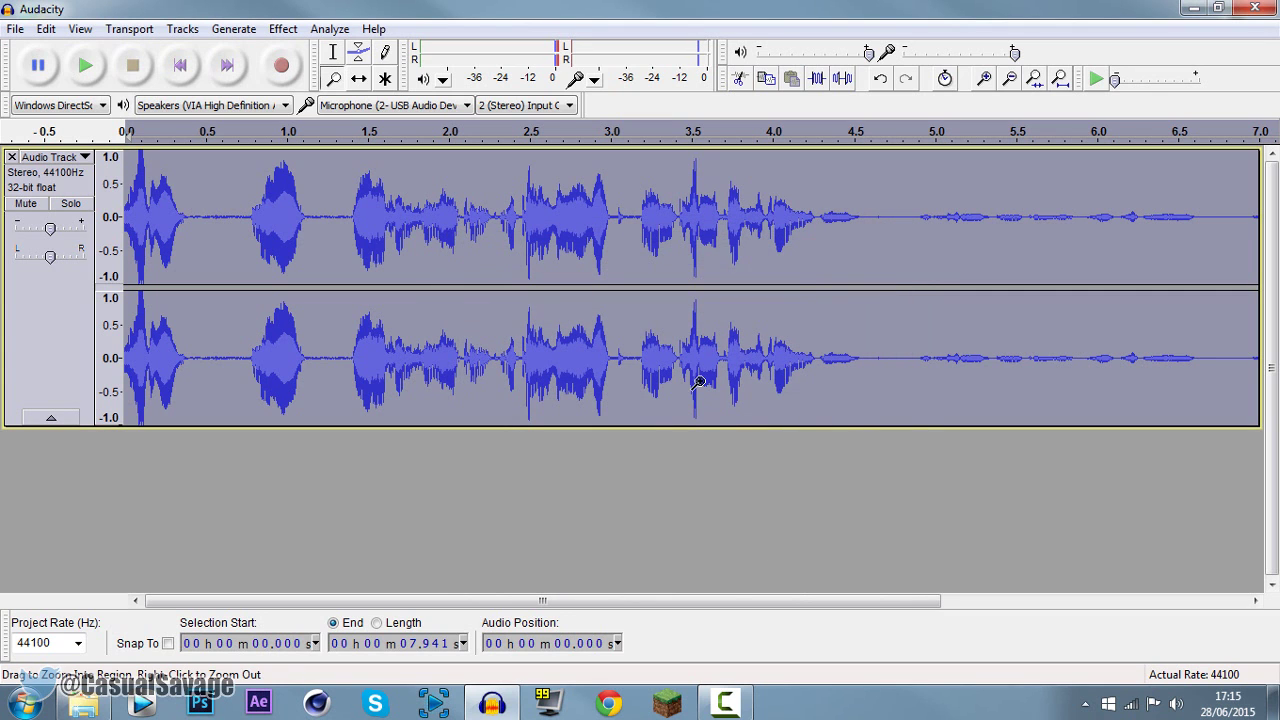
{"action": "left_click", "coordinate": [1193, 8]}
Play Test.wav from the desktop in Windows Media Player, then close the player when it finishes.
{"action": "left_click_drag", "start_coordinate": [55, 92], "coordinate": [408, 171]}
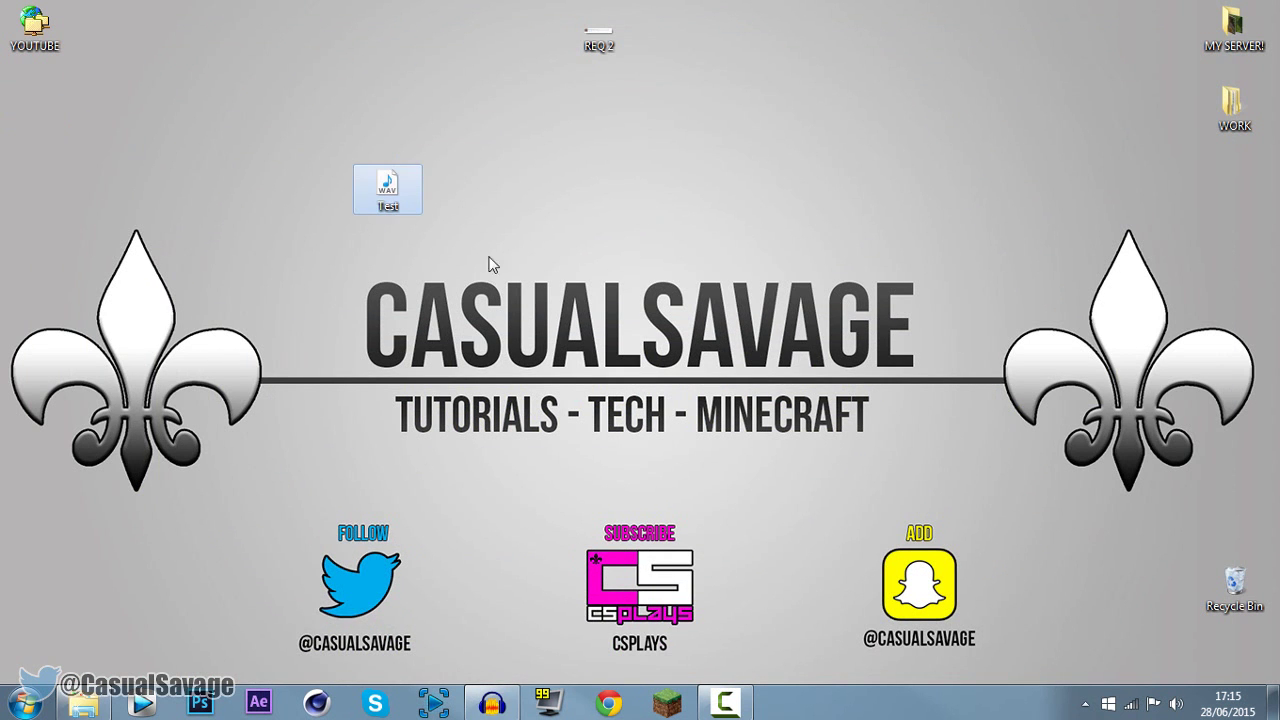
{"action": "double_click", "coordinate": [414, 186]}
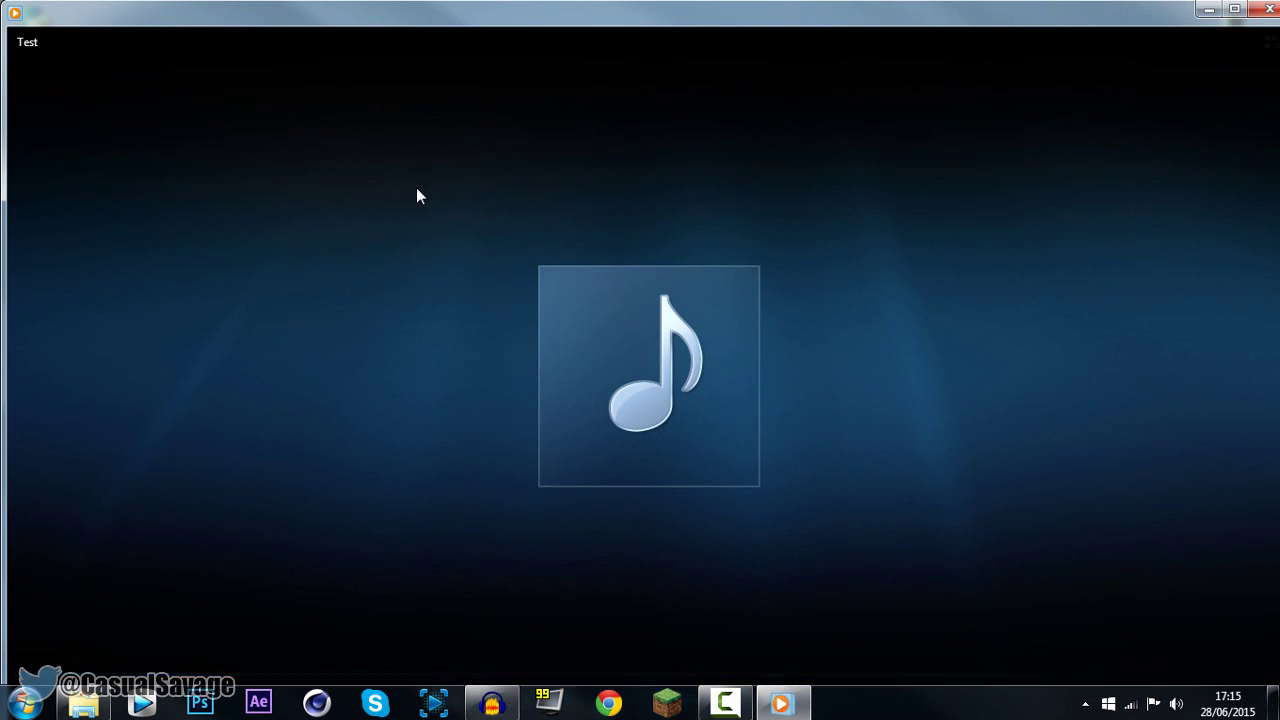
{"action": "left_click", "coordinate": [1270, 9]}
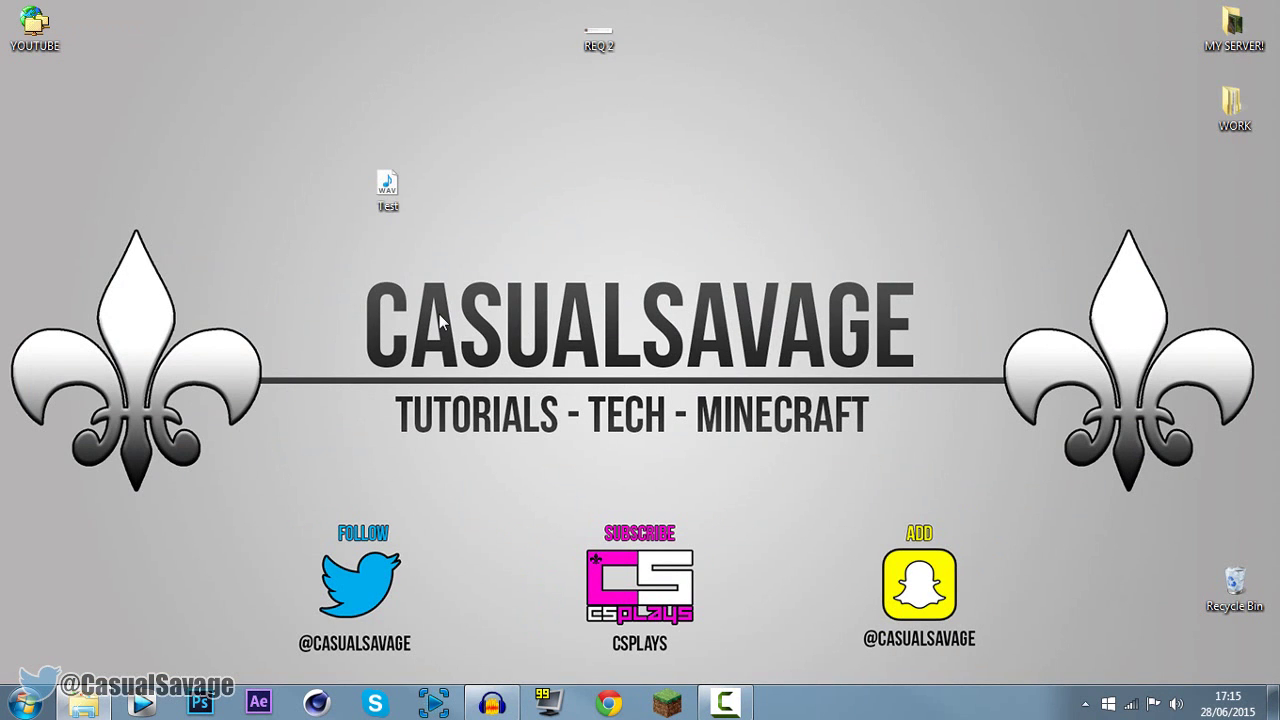